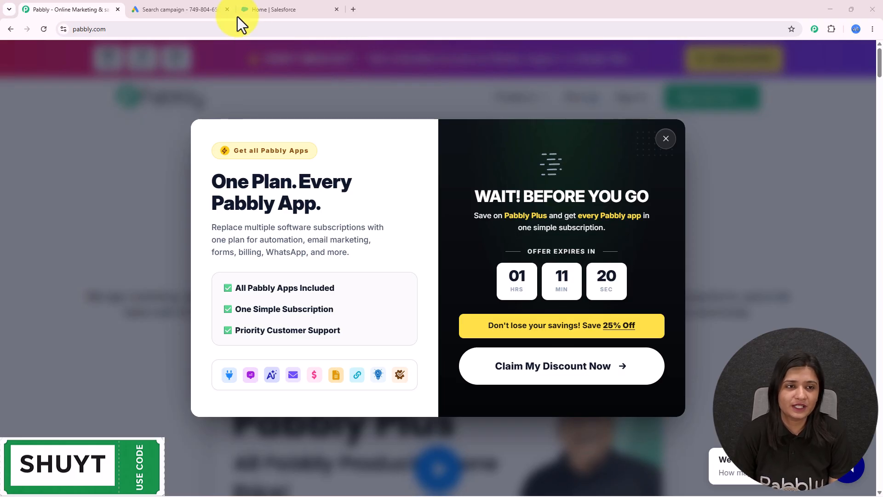
- Look over the Google Ads and Salesforce tabs, then close the Pabbly 'Wait! Before you go' discount popup
{"action": "left_click", "coordinate": [220, 9]}
{"action": "left_click", "coordinate": [261, 3]}
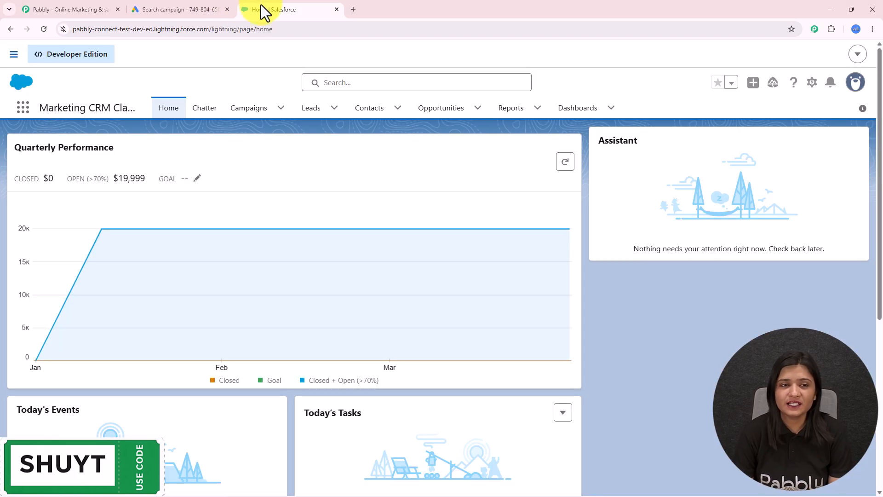
{"action": "left_click", "coordinate": [180, 8]}
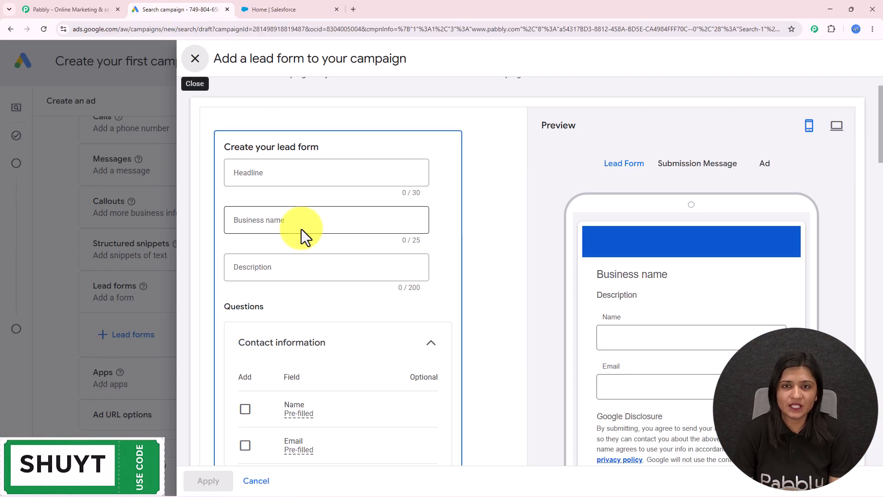
{"action": "scroll", "coordinate": [302, 229], "scroll_direction": "down", "scroll_amount": 4}
{"action": "left_click", "coordinate": [286, 5]}
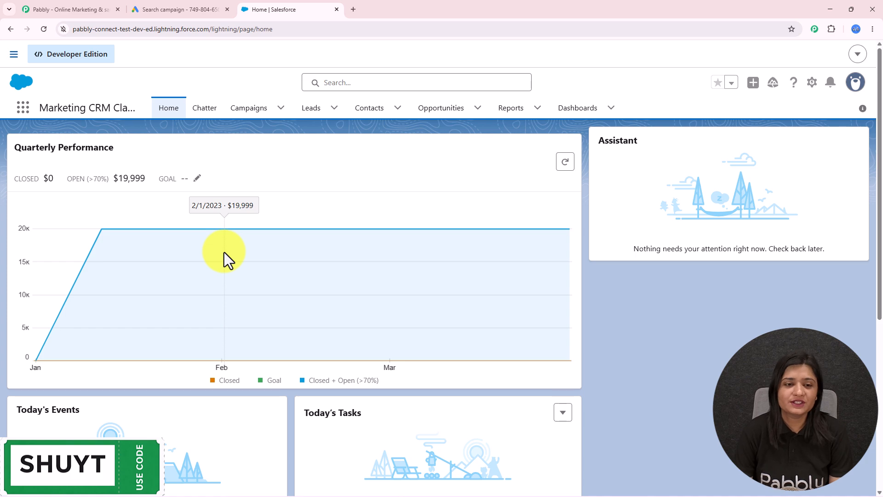
{"action": "left_click", "coordinate": [198, 8]}
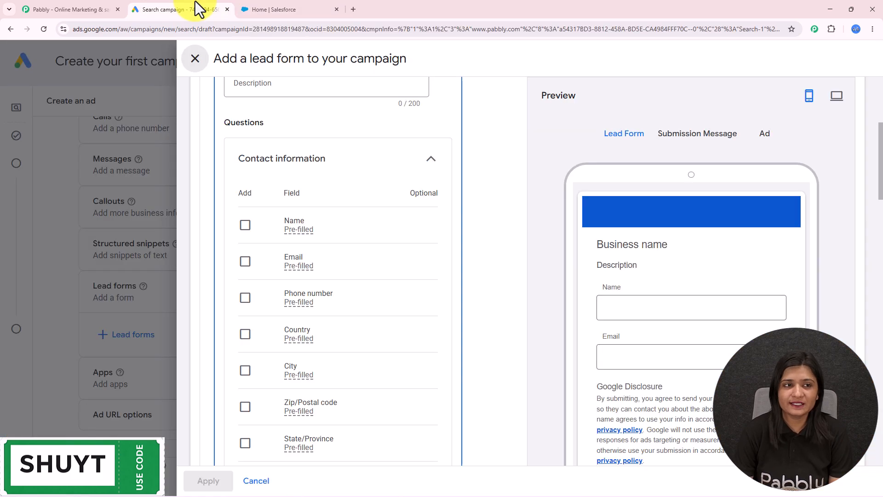
{"action": "left_click", "coordinate": [54, 7]}
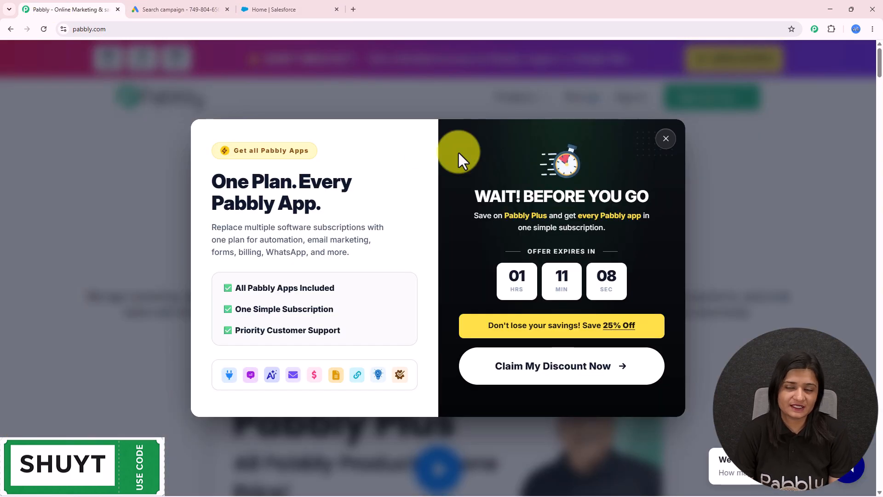
{"action": "left_click", "coordinate": [666, 138]}
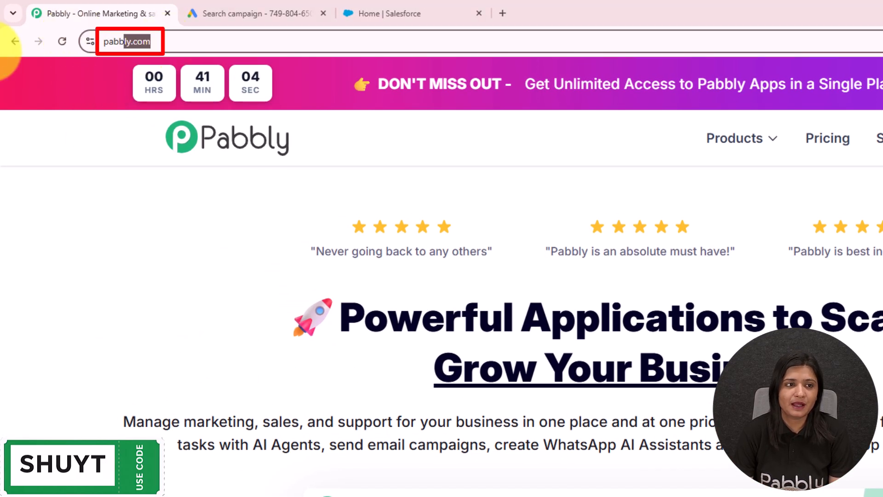
{"action": "left_click_drag", "start_coordinate": [152, 42], "coordinate": [9, 52]}
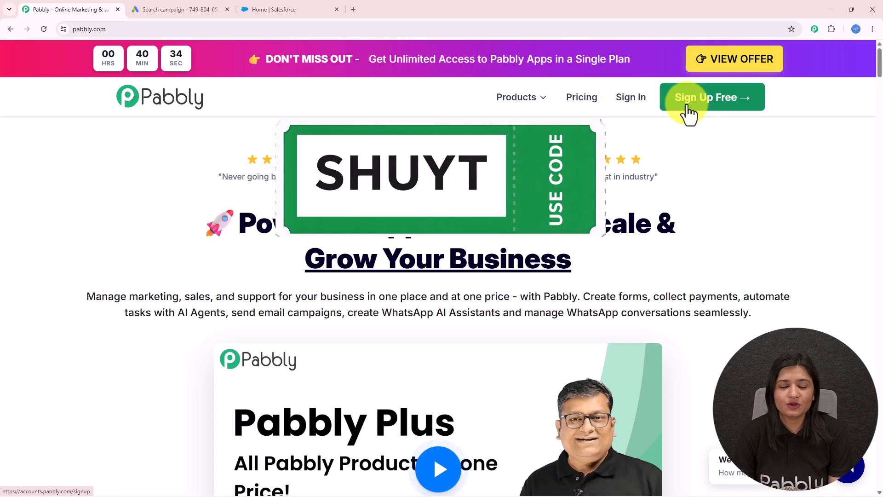
- Sign in to Pabbly and open Pabbly Connect from the All Pabbly Apps list
{"action": "left_click", "coordinate": [631, 106]}
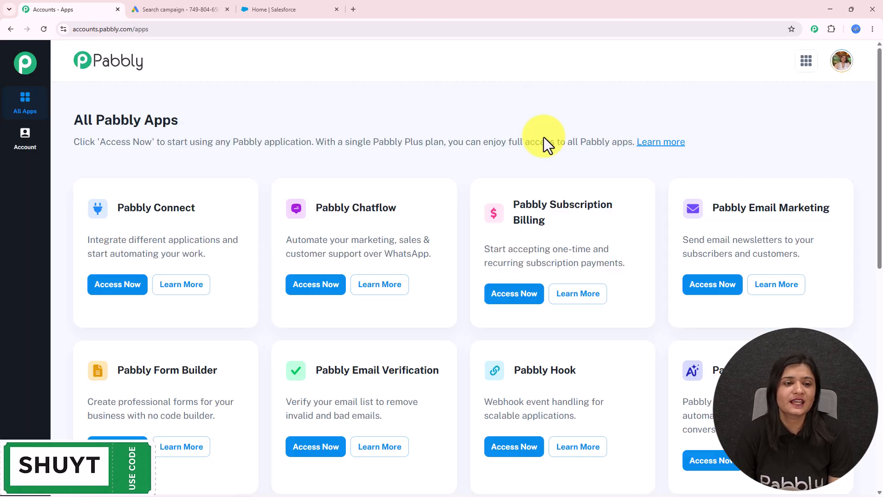
{"action": "left_click_drag", "start_coordinate": [72, 122], "coordinate": [228, 122]}
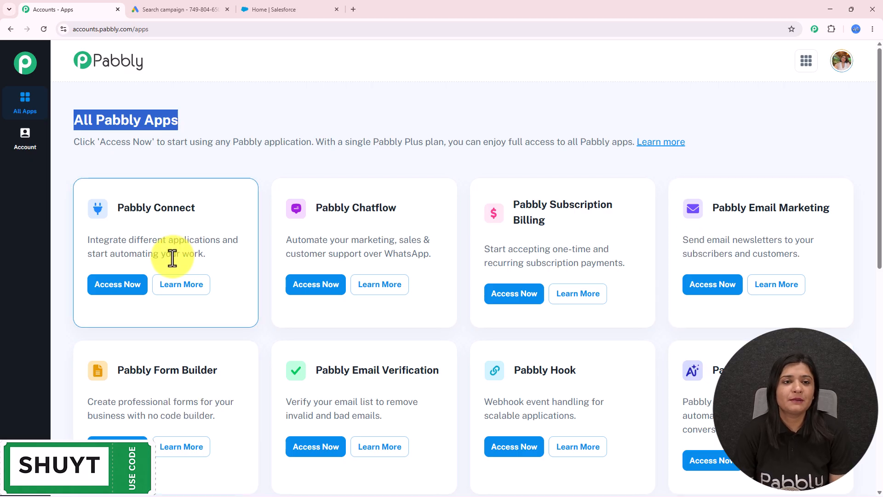
{"action": "left_click_drag", "start_coordinate": [229, 205], "coordinate": [117, 207]}
{"action": "left_click", "coordinate": [134, 290]}
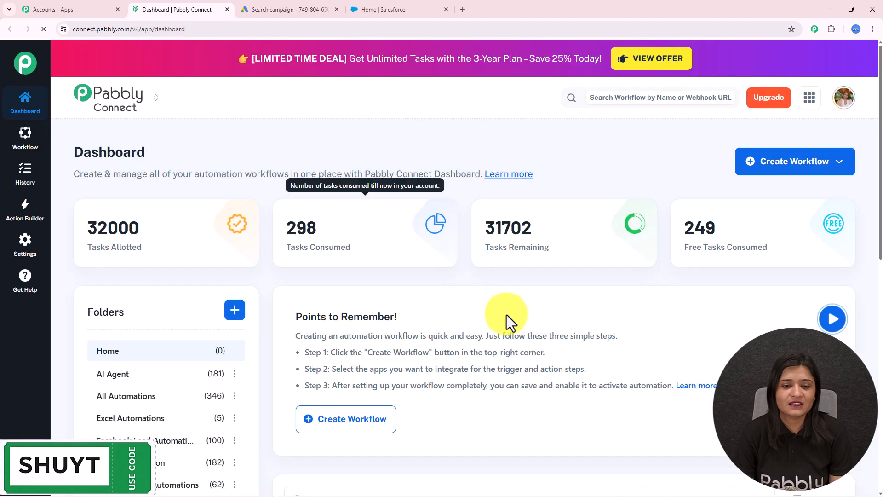
- On the dashboard, start a new folder from the Folders + button, then cancel it
{"action": "scroll", "coordinate": [505, 318], "scroll_direction": "down", "scroll_amount": 5}
{"action": "scroll", "coordinate": [205, 364], "scroll_direction": "up", "scroll_amount": 5}
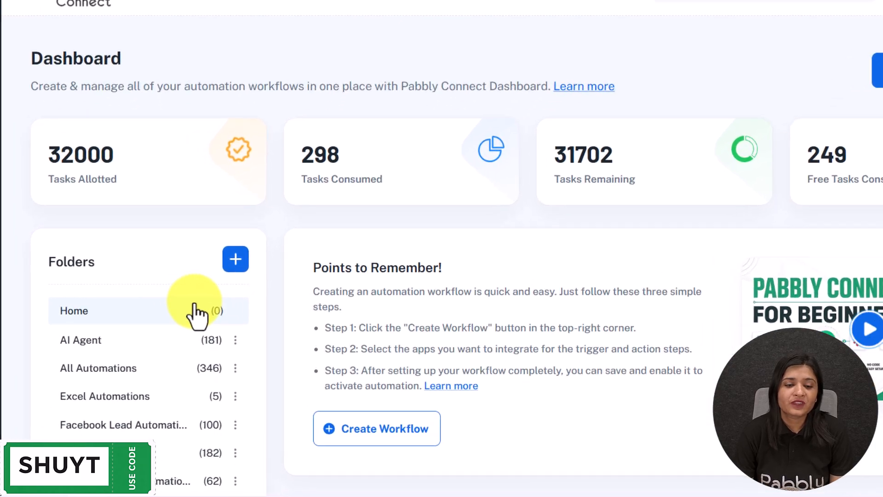
{"action": "left_click", "coordinate": [237, 236]}
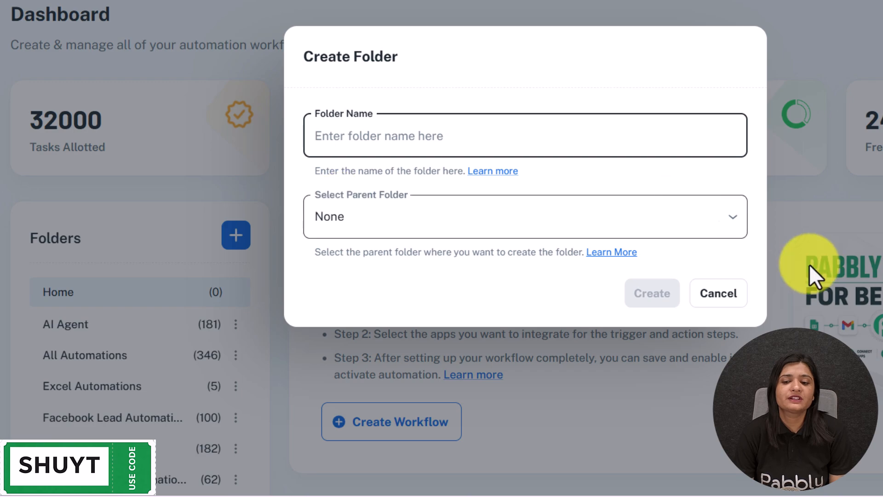
{"action": "left_click", "coordinate": [720, 297]}
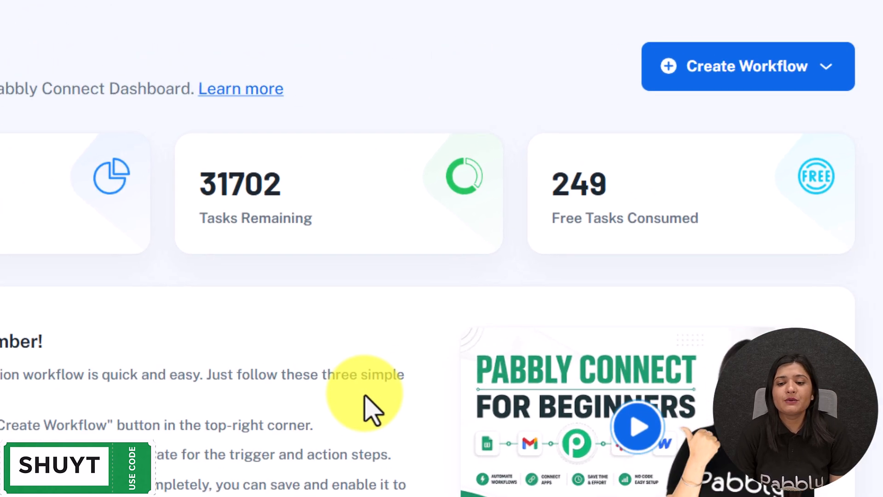
- Create a from-scratch workflow 'Connect Google Ads Leads to Salesforce Automatically' in the All Automations folder
{"action": "left_click", "coordinate": [705, 82]}
{"action": "left_click", "coordinate": [694, 163]}
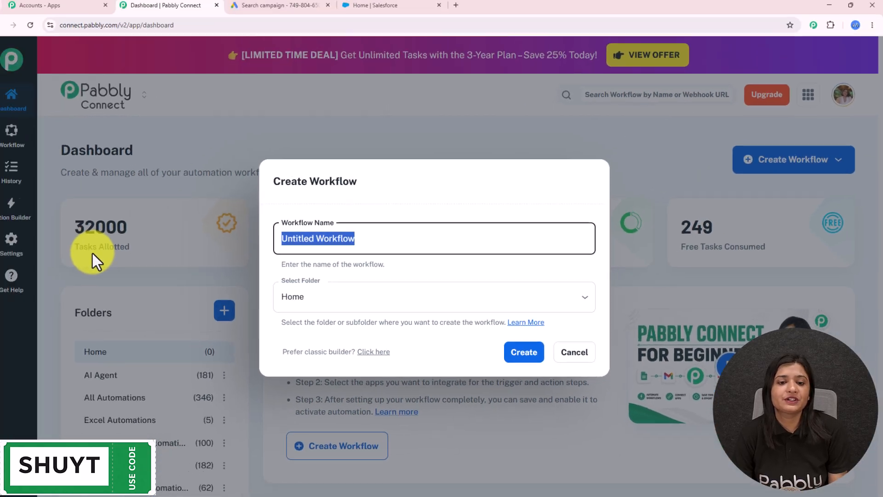
{"action": "type", "text": "Connect Google Ads Leads to Salesforce Automatically"}
{"action": "left_click_drag", "start_coordinate": [534, 239], "coordinate": [148, 247]}
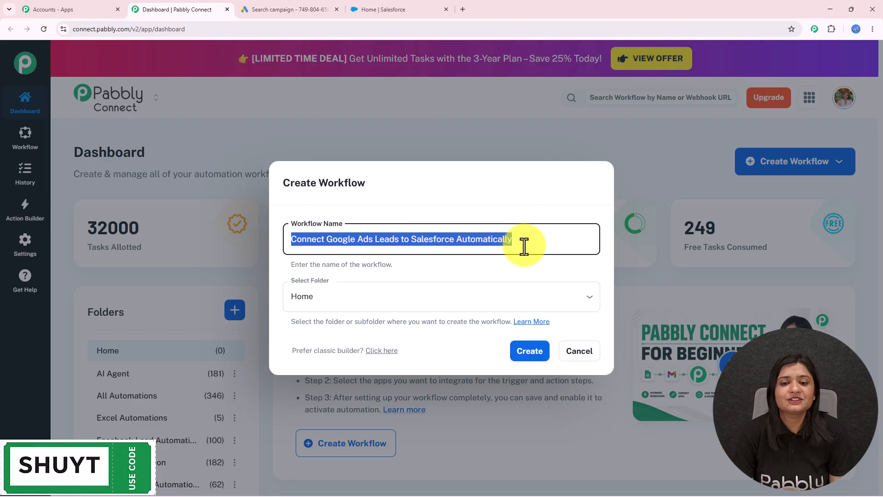
{"action": "left_click", "coordinate": [374, 296]}
{"action": "scroll", "coordinate": [423, 209], "scroll_direction": "down", "scroll_amount": 5}
{"action": "scroll", "coordinate": [421, 210], "scroll_direction": "up", "scroll_amount": 5}
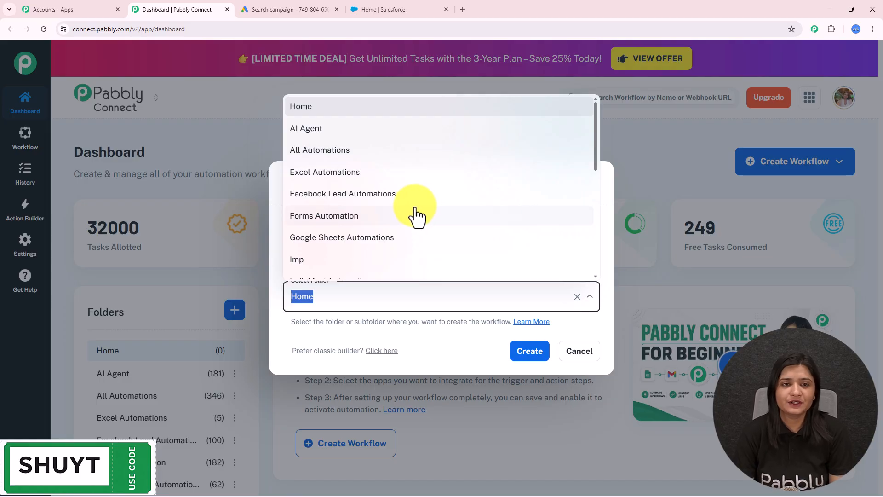
{"action": "left_click", "coordinate": [368, 152]}
{"action": "left_click", "coordinate": [525, 356]}
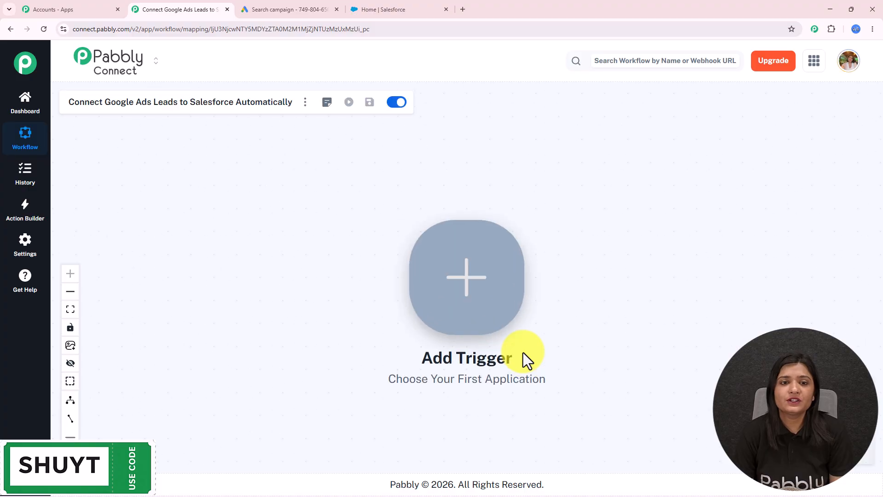
{"action": "left_click_drag", "start_coordinate": [519, 322], "coordinate": [395, 295]}
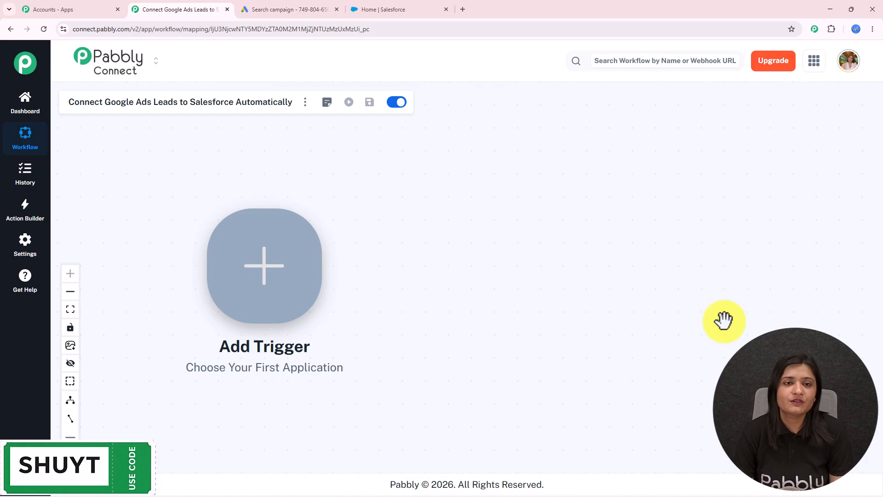
{"action": "left_click", "coordinate": [321, 8]}
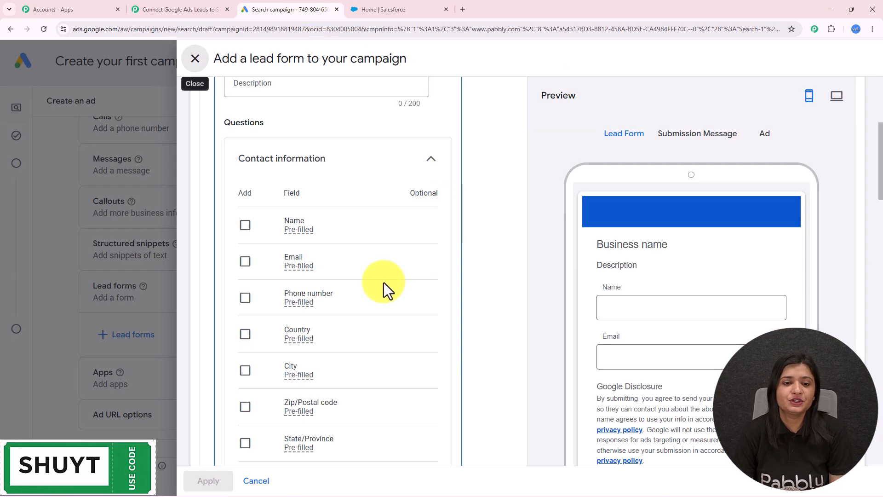
{"action": "left_click", "coordinate": [384, 9]}
{"action": "scroll", "coordinate": [581, 309], "scroll_direction": "down", "scroll_amount": 4}
{"action": "scroll", "coordinate": [584, 314], "scroll_direction": "up", "scroll_amount": 4}
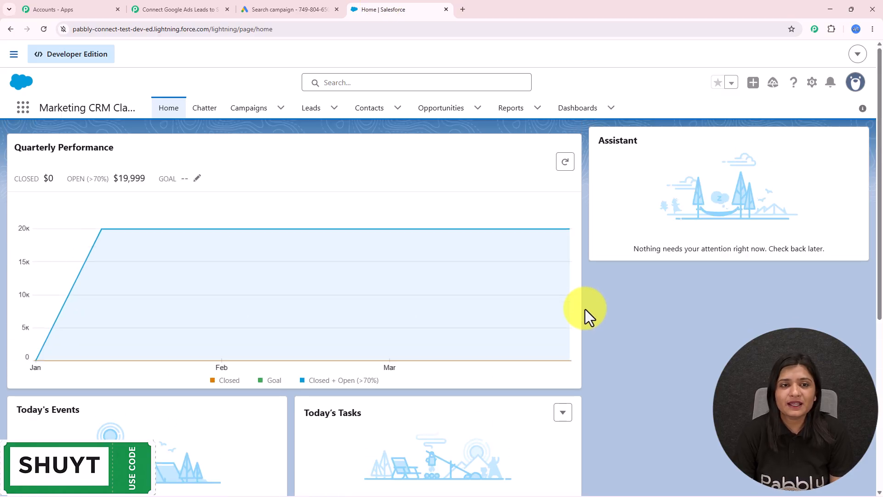
{"action": "left_click", "coordinate": [287, 11]}
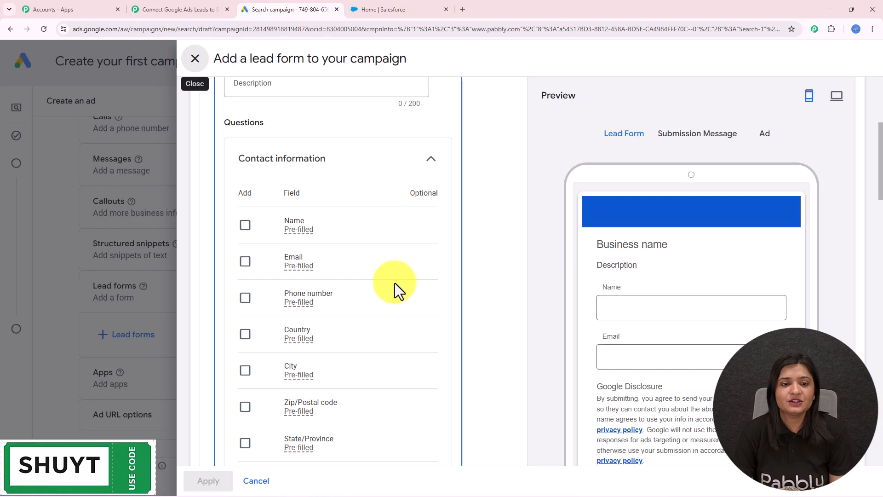
{"action": "left_click", "coordinate": [221, 10]}
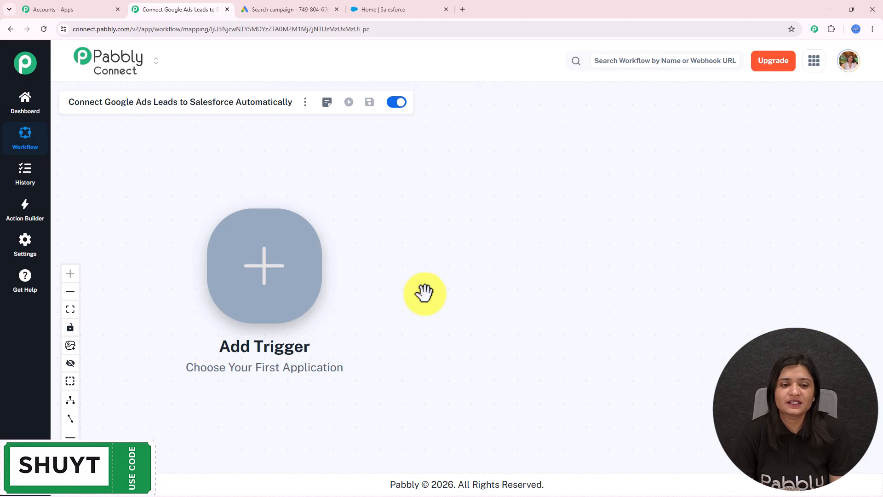
- Set Google Ads with the New Lead Form Entry event as the trigger and connect it
{"action": "left_click", "coordinate": [278, 299]}
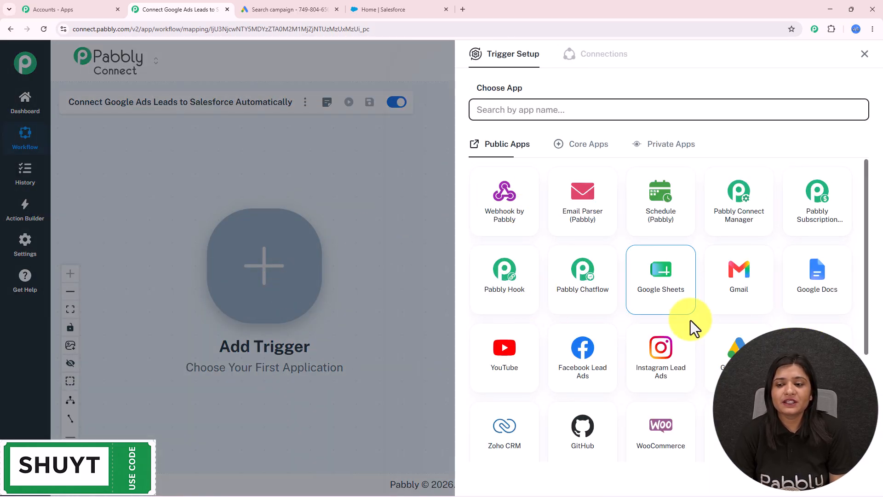
{"action": "left_click", "coordinate": [731, 362]}
{"action": "left_click", "coordinate": [509, 158]}
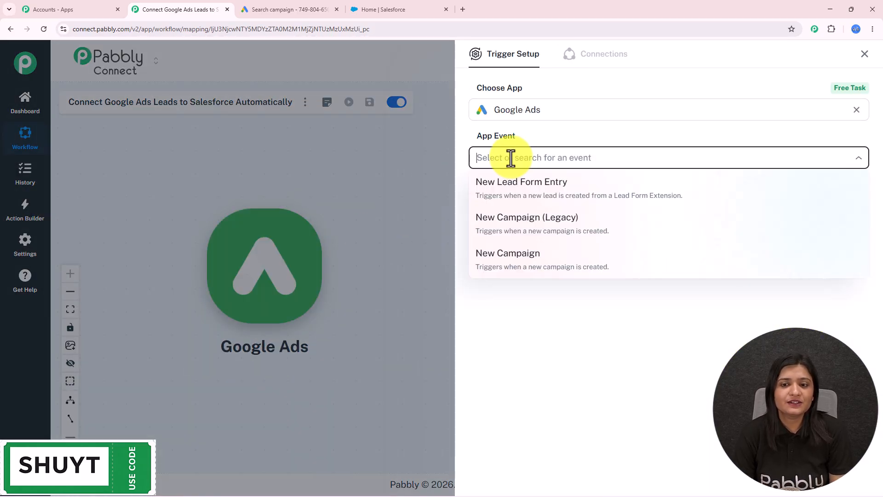
{"action": "left_click", "coordinate": [534, 193]}
{"action": "left_click", "coordinate": [508, 194]}
- Scroll down to review the trigger's webhook URL and setup instructions
{"action": "scroll", "coordinate": [546, 256], "scroll_direction": "down", "scroll_amount": 3}
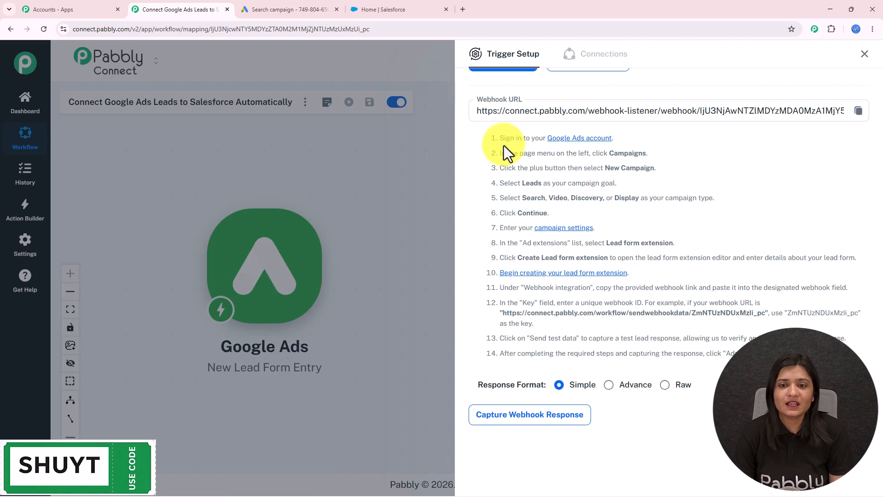
{"action": "left_click_drag", "start_coordinate": [492, 138], "coordinate": [871, 371]}
{"action": "left_click", "coordinate": [847, 378]}
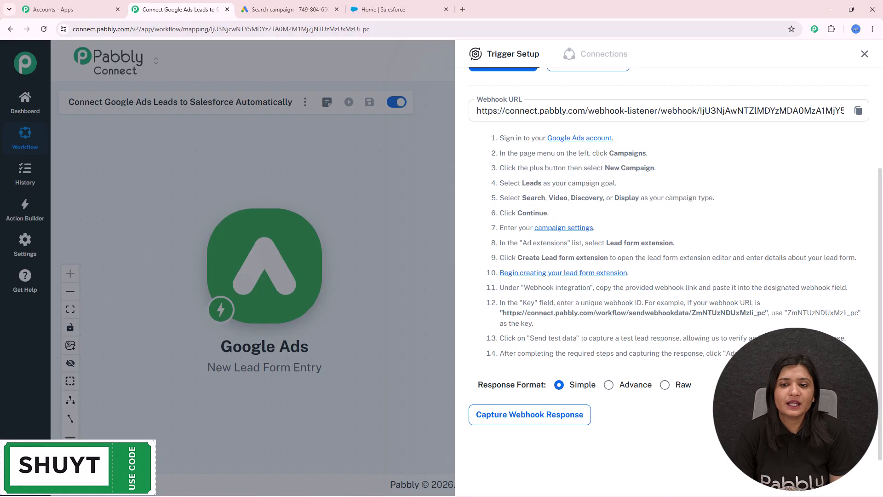
- In the Google Ads lead form, add the Name question collecting first and last name
{"action": "left_click", "coordinate": [315, 9]}
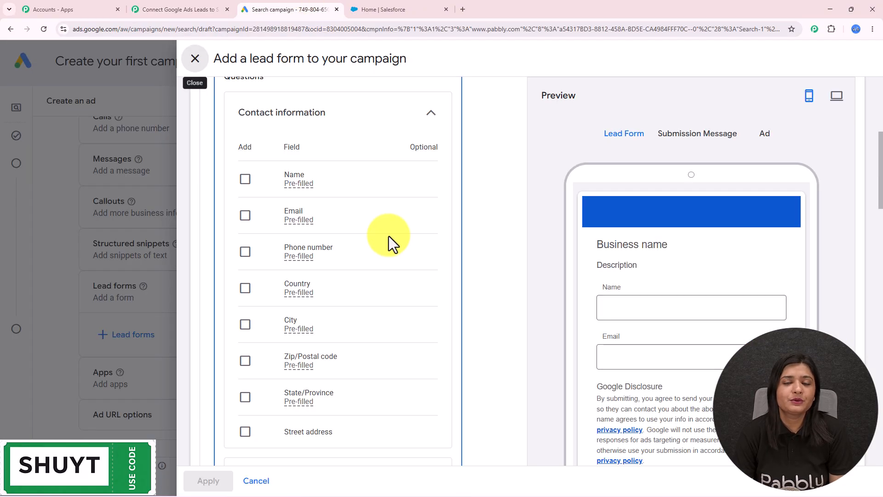
{"action": "scroll", "coordinate": [374, 284], "scroll_direction": "up", "scroll_amount": 5}
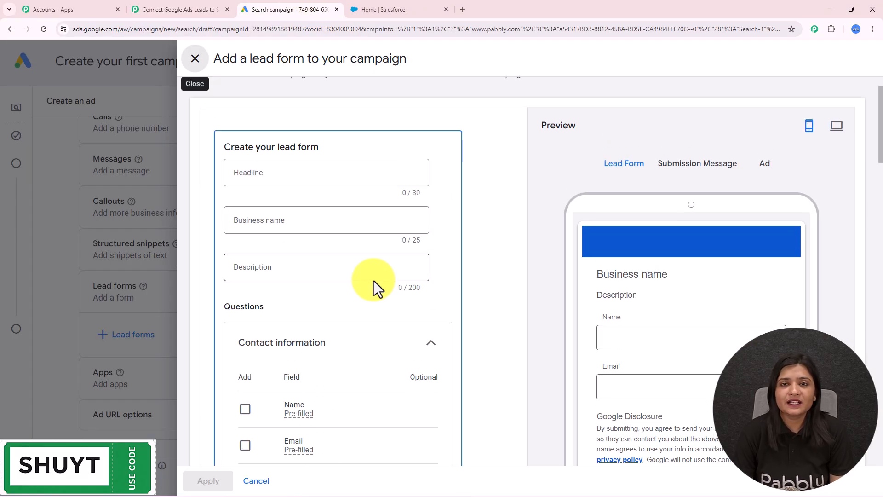
{"action": "scroll", "coordinate": [374, 280], "scroll_direction": "down", "scroll_amount": 4}
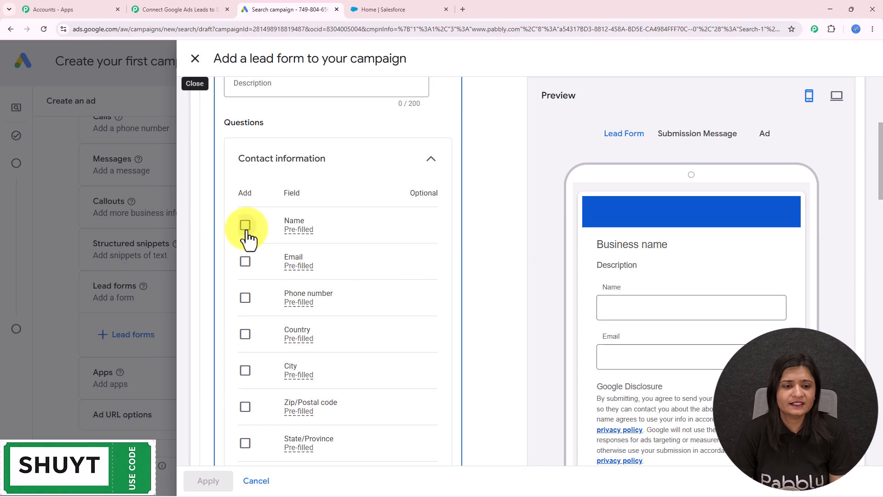
{"action": "left_click", "coordinate": [245, 225]}
{"action": "left_click", "coordinate": [273, 254]}
{"action": "scroll", "coordinate": [463, 217], "scroll_direction": "down", "scroll_amount": 1}
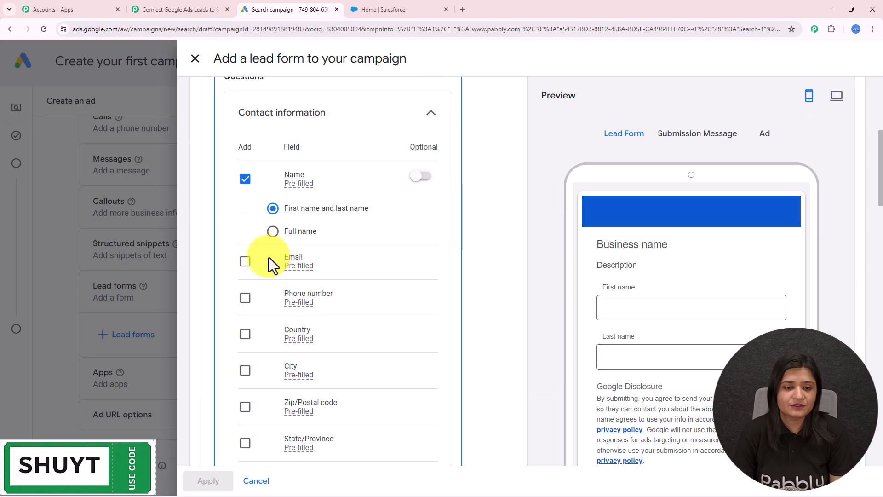
- Add the Phone number, Email, City and Company name questions to the lead form
{"action": "left_click", "coordinate": [244, 298]}
{"action": "left_click", "coordinate": [244, 260]}
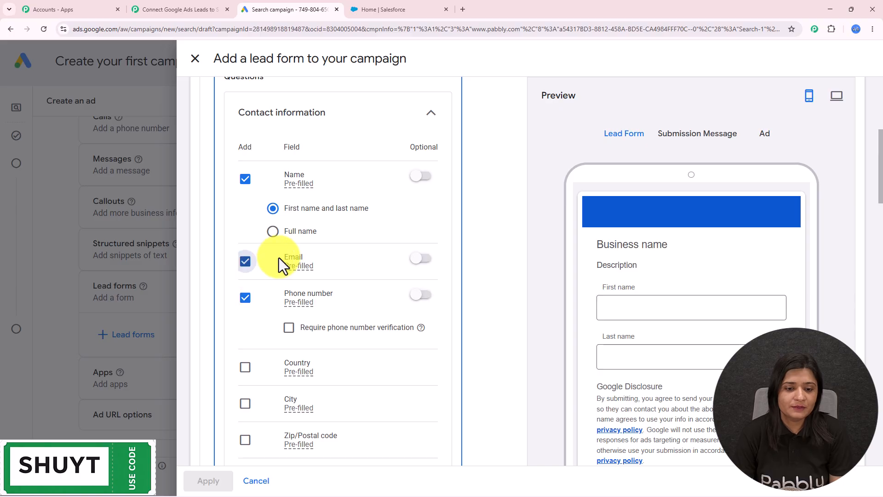
{"action": "scroll", "coordinate": [283, 261], "scroll_direction": "down", "scroll_amount": 4}
{"action": "left_click", "coordinate": [245, 220]}
{"action": "scroll", "coordinate": [291, 278], "scroll_direction": "down", "scroll_amount": 3}
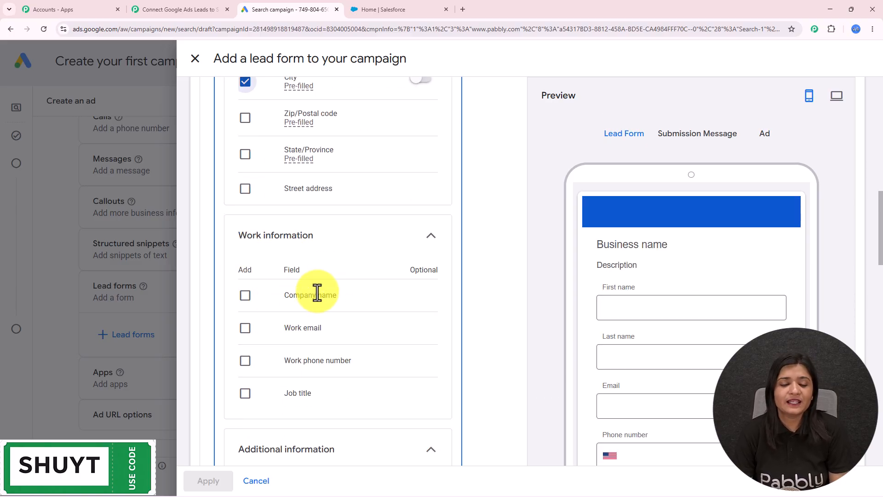
{"action": "scroll", "coordinate": [304, 317], "scroll_direction": "down", "scroll_amount": 5}
{"action": "scroll", "coordinate": [285, 396], "scroll_direction": "down", "scroll_amount": 5}
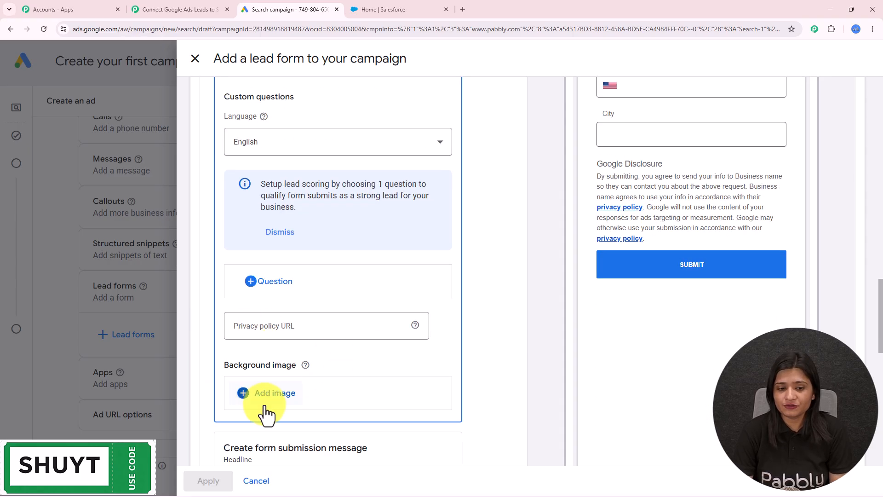
{"action": "scroll", "coordinate": [297, 322], "scroll_direction": "up", "scroll_amount": 8}
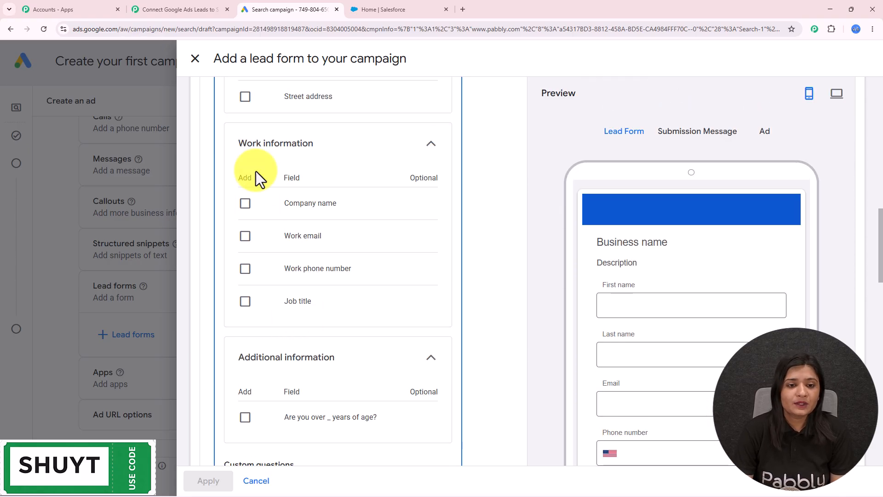
{"action": "left_click", "coordinate": [245, 203]}
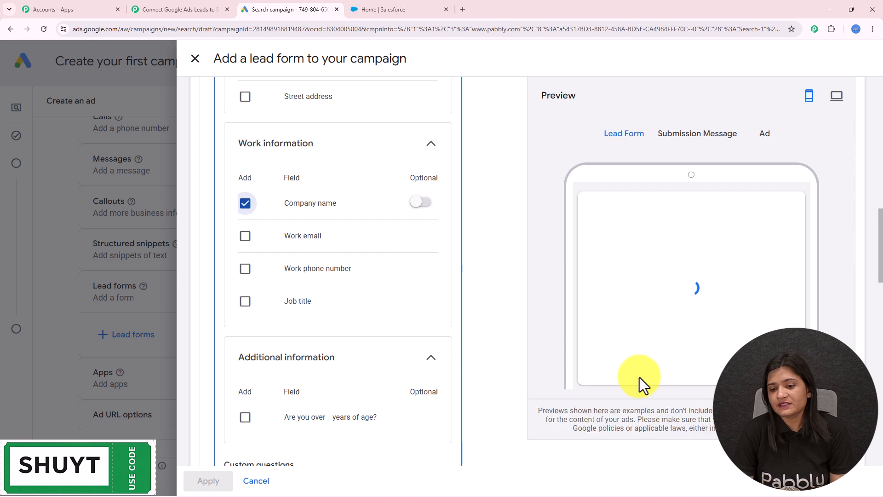
- Expand the Lead delivery option to show the webhook settings
{"action": "scroll", "coordinate": [341, 294], "scroll_direction": "down", "scroll_amount": 3}
{"action": "scroll", "coordinate": [341, 294], "scroll_direction": "down", "scroll_amount": 15}
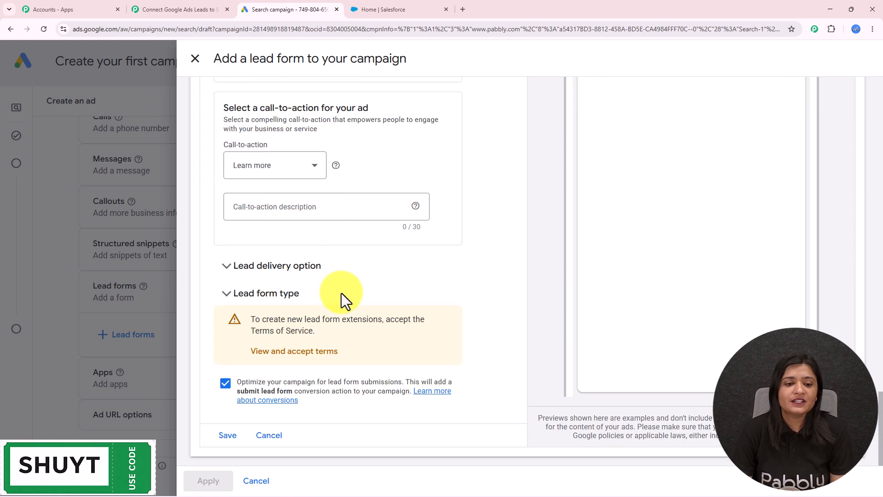
{"action": "left_click", "coordinate": [297, 269]}
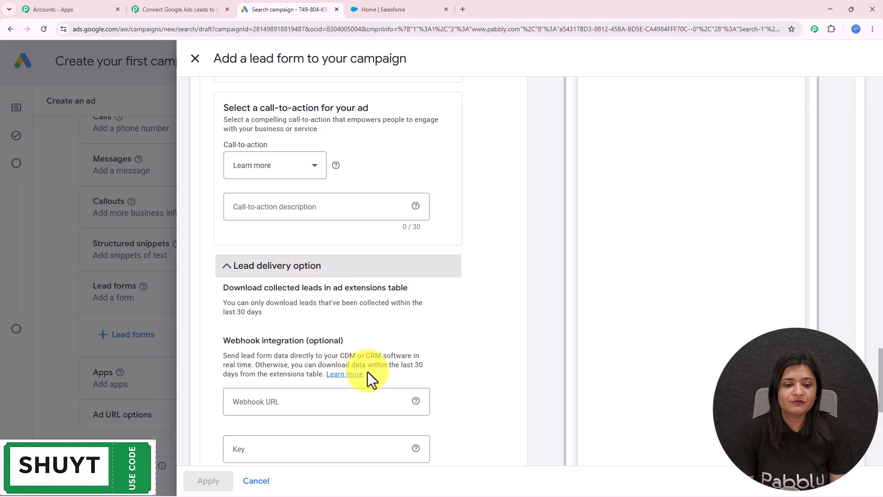
- Paste the Pabbly Connect webhook URL into Webhook URL and enter a webhook key
{"action": "scroll", "coordinate": [422, 331], "scroll_direction": "down", "scroll_amount": 2}
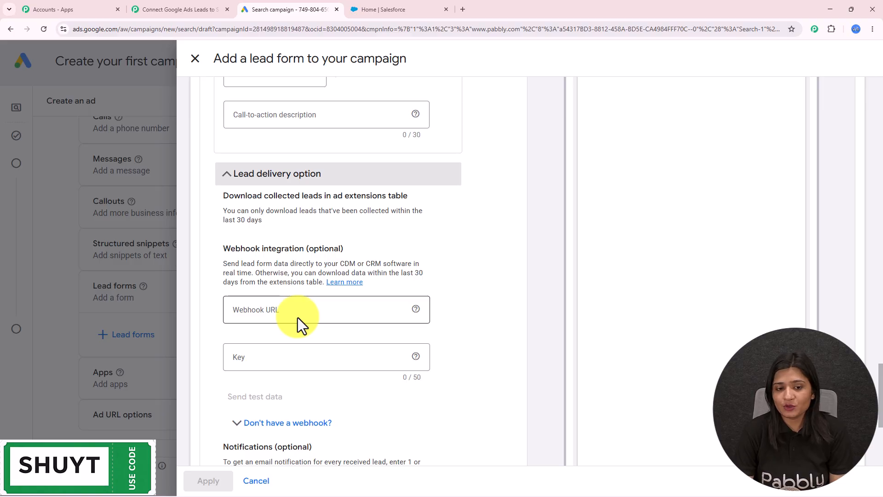
{"action": "left_click", "coordinate": [205, 8]}
{"action": "left_click", "coordinate": [858, 110]}
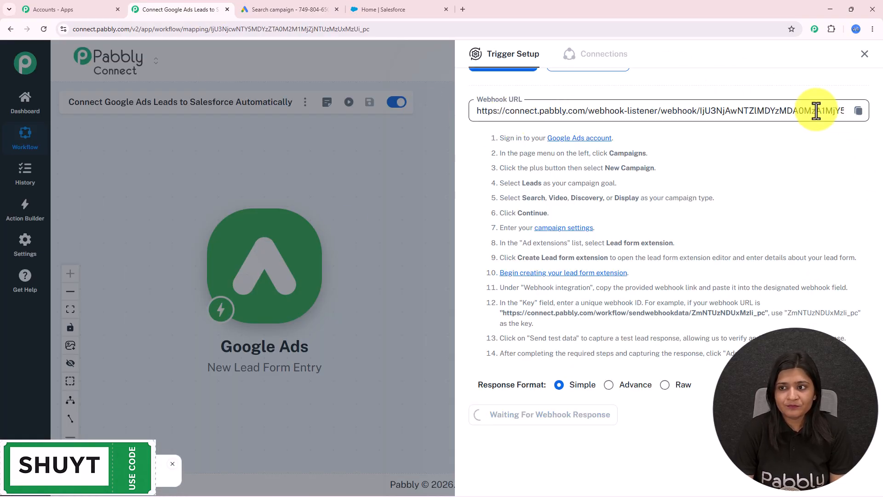
{"action": "left_click", "coordinate": [322, 9]}
{"action": "left_click", "coordinate": [321, 237]}
{"action": "key", "text": "ctrl+v"}
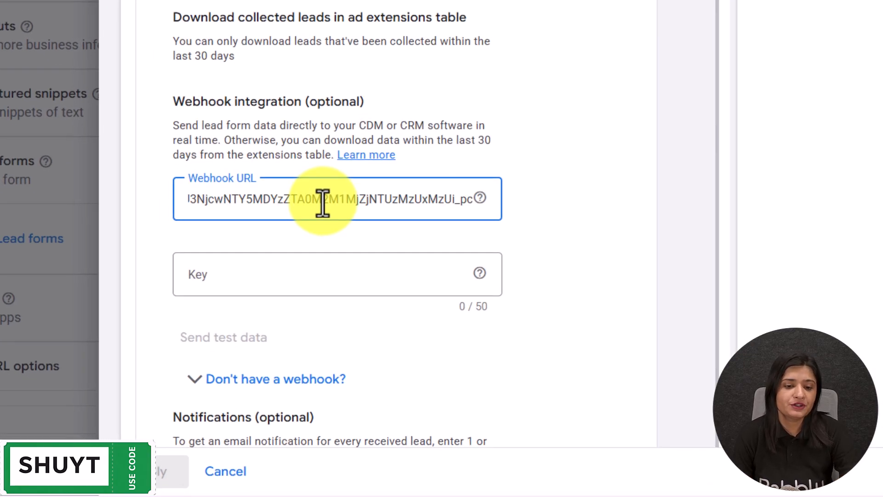
{"action": "left_click", "coordinate": [323, 306]}
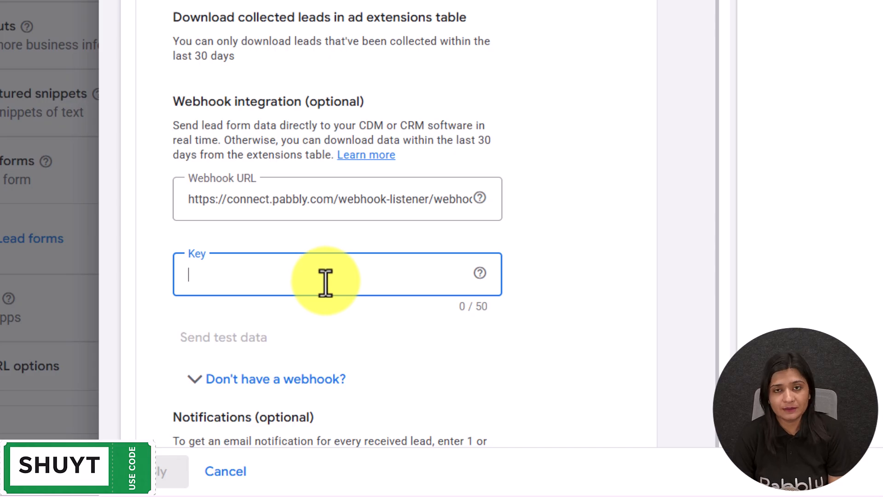
{"action": "type", "text": "123"}
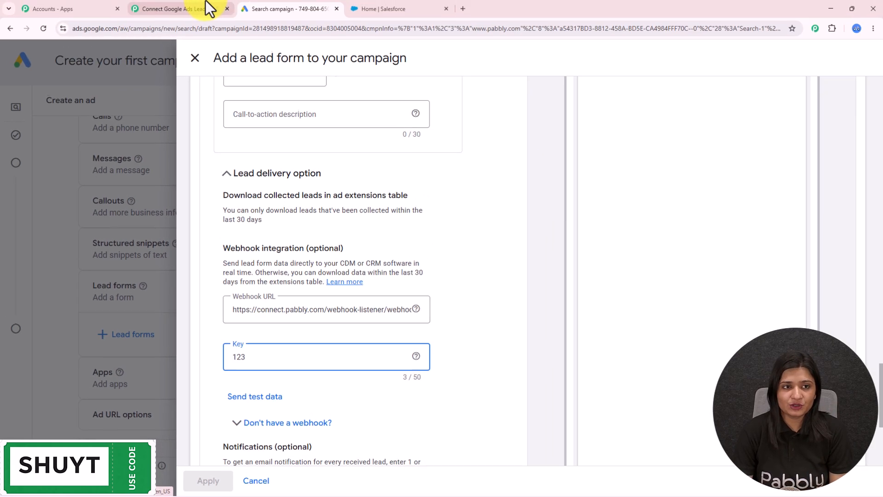
- Send test data from the lead form to the Pabbly webhook and check it succeeded
{"action": "left_click", "coordinate": [205, 3]}
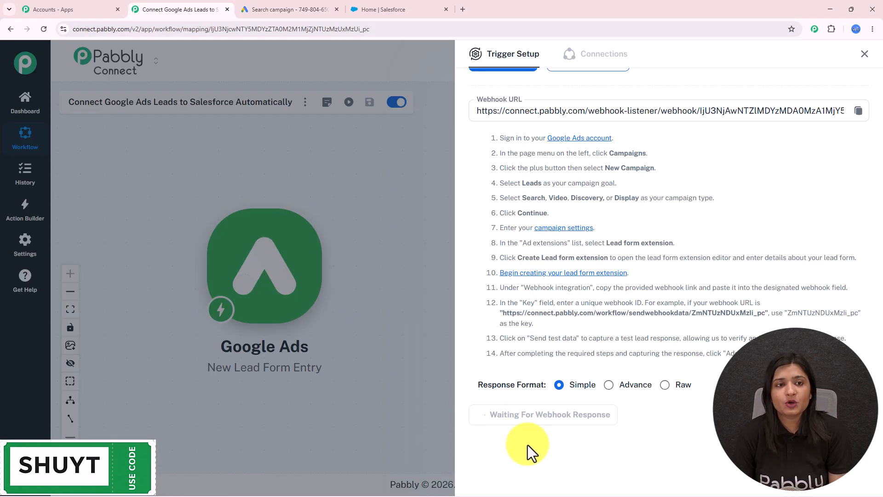
{"action": "left_click", "coordinate": [300, 4]}
{"action": "left_click", "coordinate": [266, 396]}
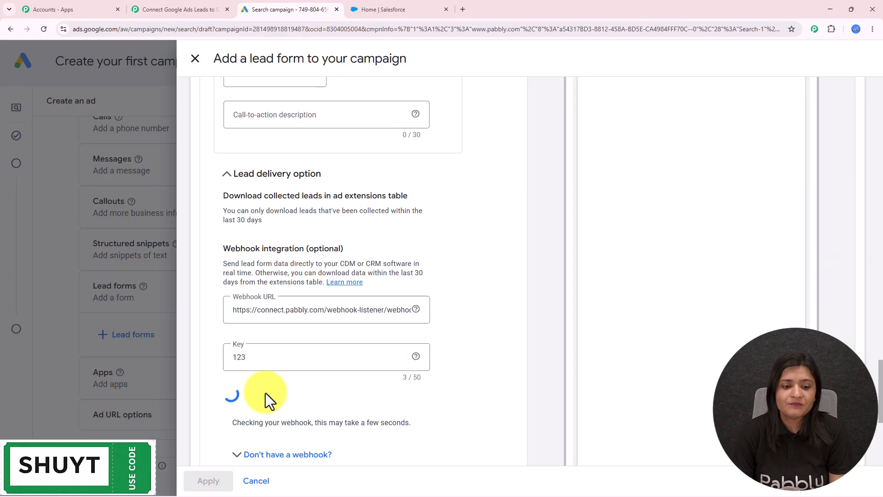
{"action": "scroll", "coordinate": [258, 295], "scroll_direction": "down", "scroll_amount": 5}
{"action": "left_click_drag", "start_coordinate": [247, 194], "coordinate": [518, 238]}
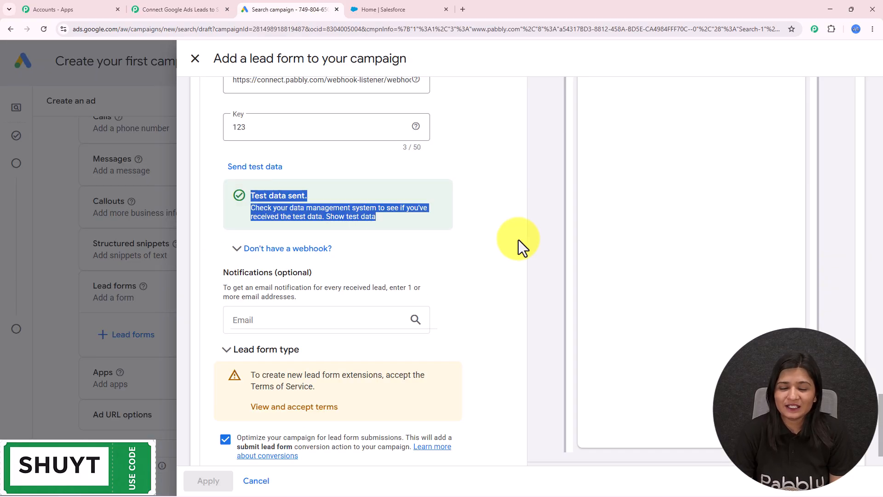
{"action": "scroll", "coordinate": [516, 232], "scroll_direction": "up", "scroll_amount": 15}
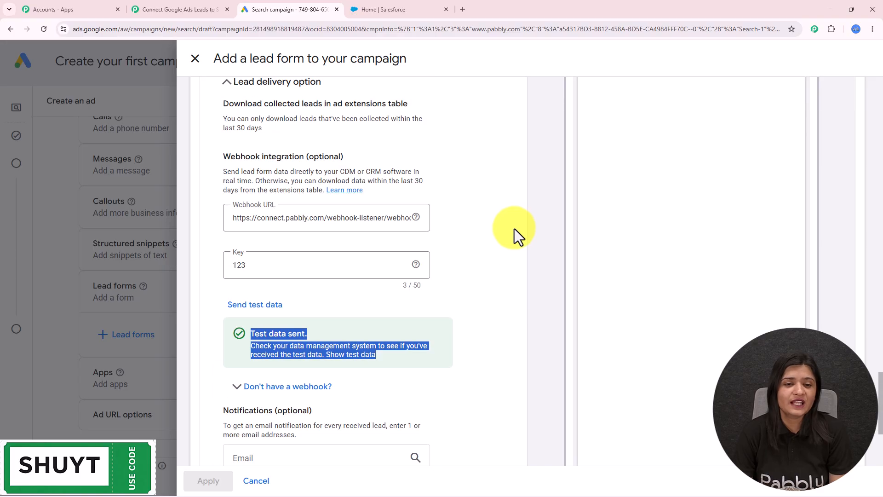
{"action": "scroll", "coordinate": [511, 224], "scroll_direction": "up", "scroll_amount": 10}
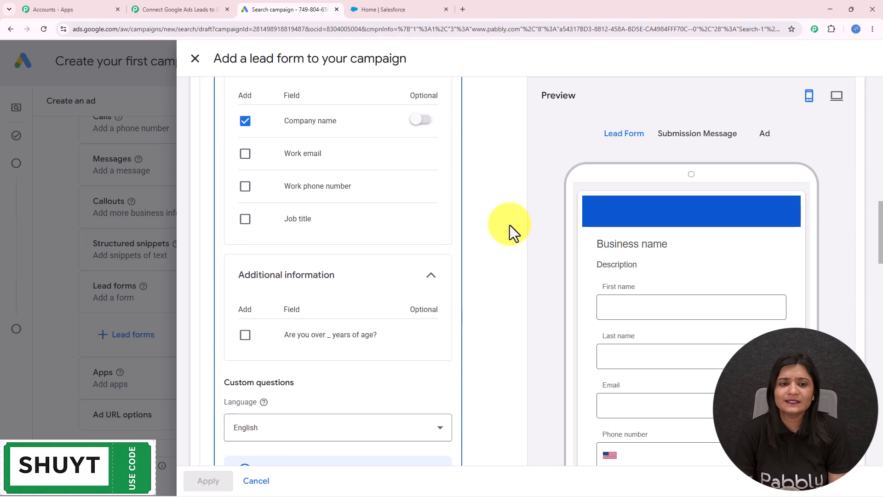
- Inspect the test lead's company, city, phone, email and name in Response Received, then close Trigger Setup
{"action": "left_click", "coordinate": [206, 6]}
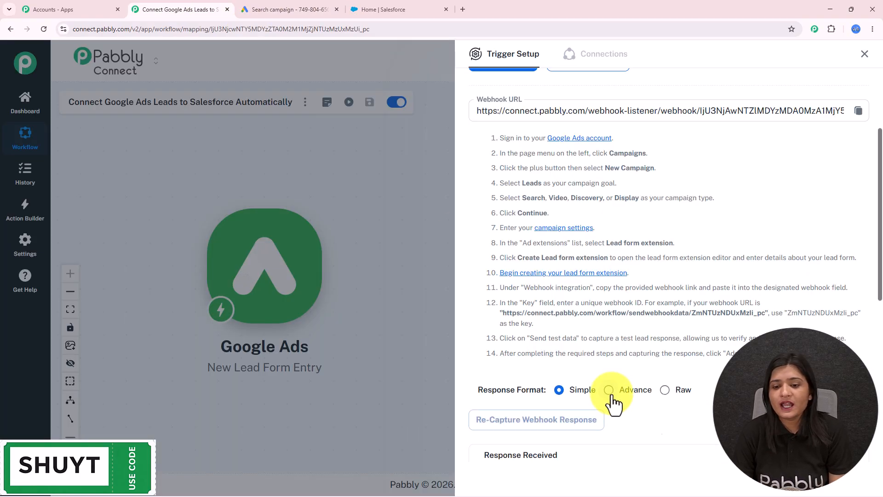
{"action": "scroll", "coordinate": [612, 396], "scroll_direction": "down", "scroll_amount": 3}
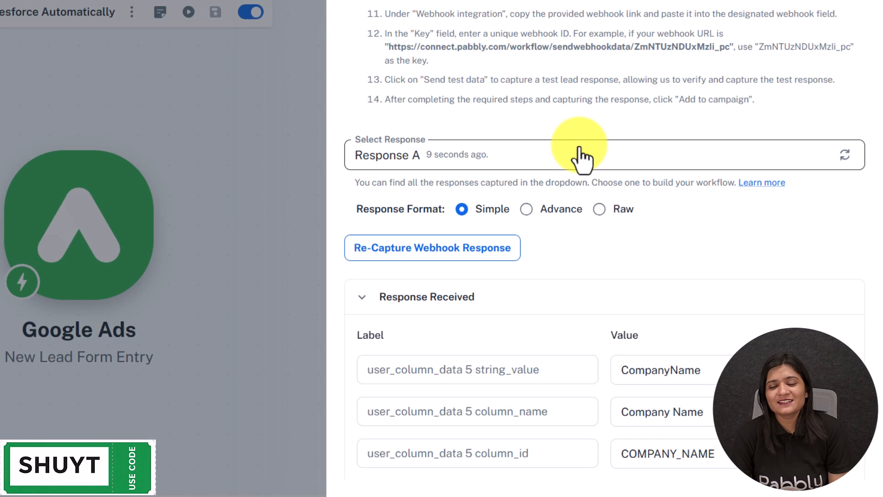
{"action": "scroll", "coordinate": [579, 152], "scroll_direction": "down", "scroll_amount": 5}
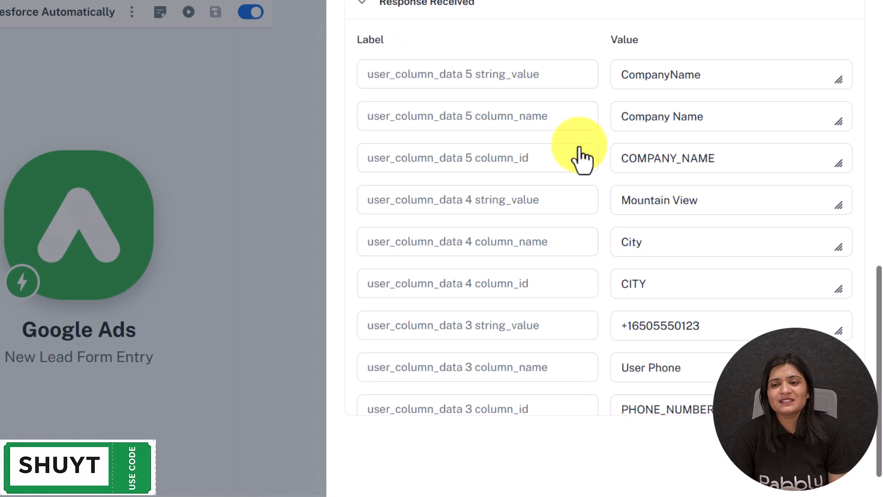
{"action": "scroll", "coordinate": [578, 154], "scroll_direction": "up", "scroll_amount": 1}
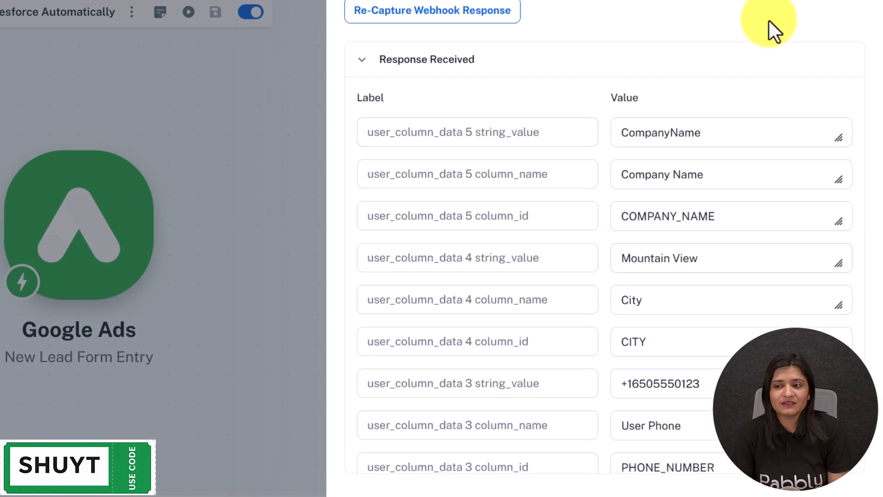
{"action": "left_click_drag", "start_coordinate": [861, 156], "coordinate": [861, 200]}
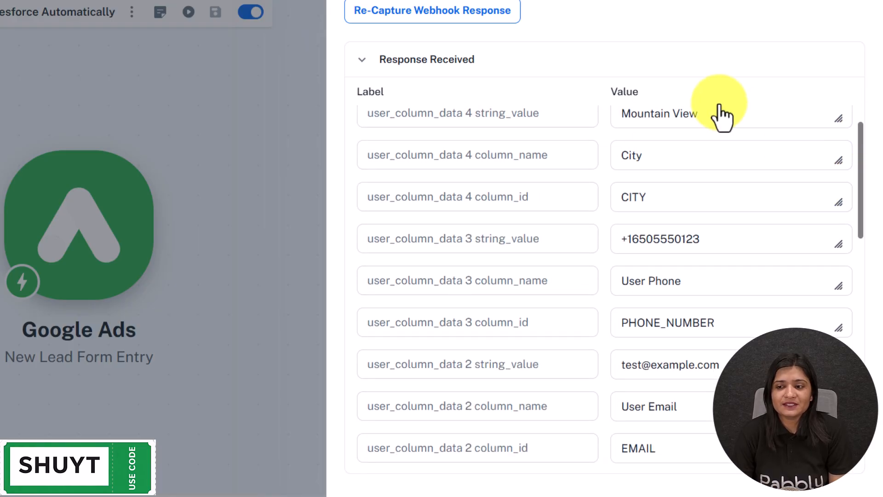
{"action": "left_click_drag", "start_coordinate": [721, 242], "coordinate": [612, 262]}
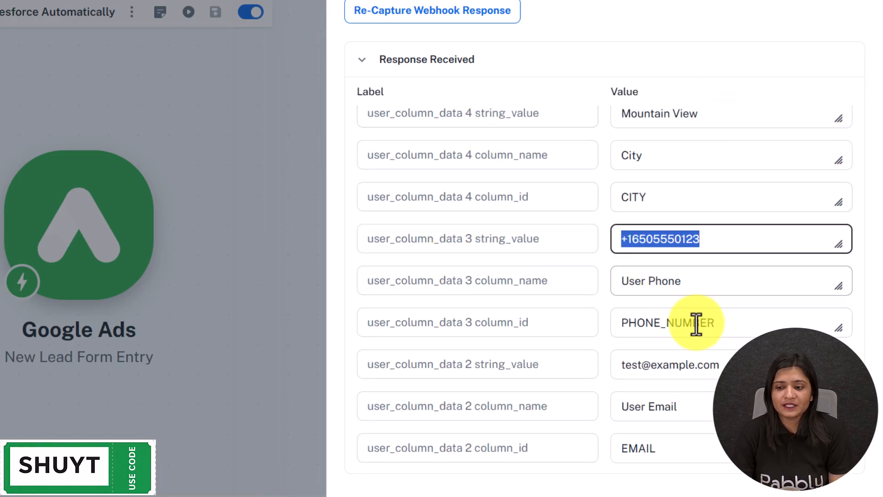
{"action": "scroll", "coordinate": [717, 142], "scroll_direction": "down", "scroll_amount": 5}
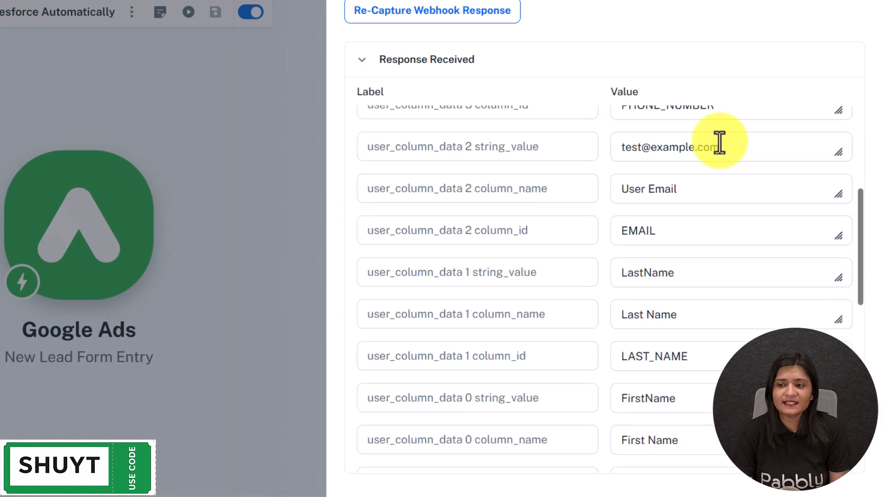
{"action": "left_click_drag", "start_coordinate": [718, 142], "coordinate": [513, 152]}
{"action": "left_click_drag", "start_coordinate": [685, 266], "coordinate": [442, 314]}
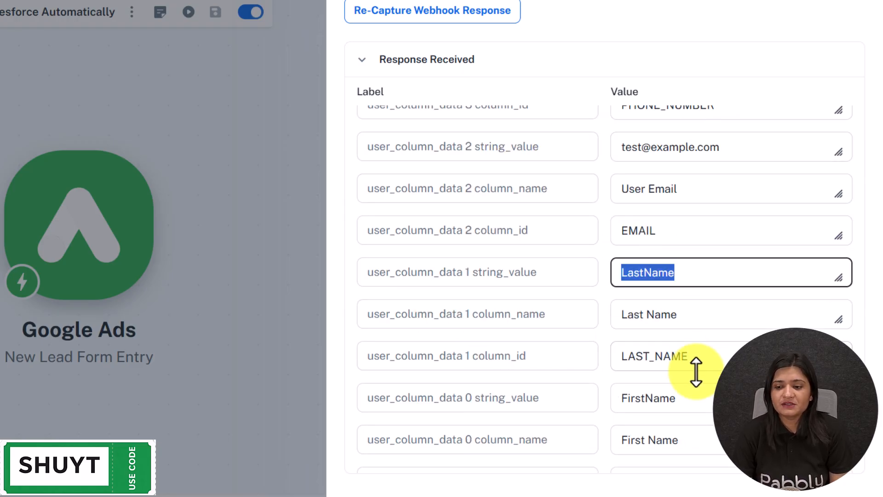
{"action": "left_click_drag", "start_coordinate": [681, 398], "coordinate": [575, 398]}
{"action": "left_click_drag", "start_coordinate": [860, 258], "coordinate": [847, 122]}
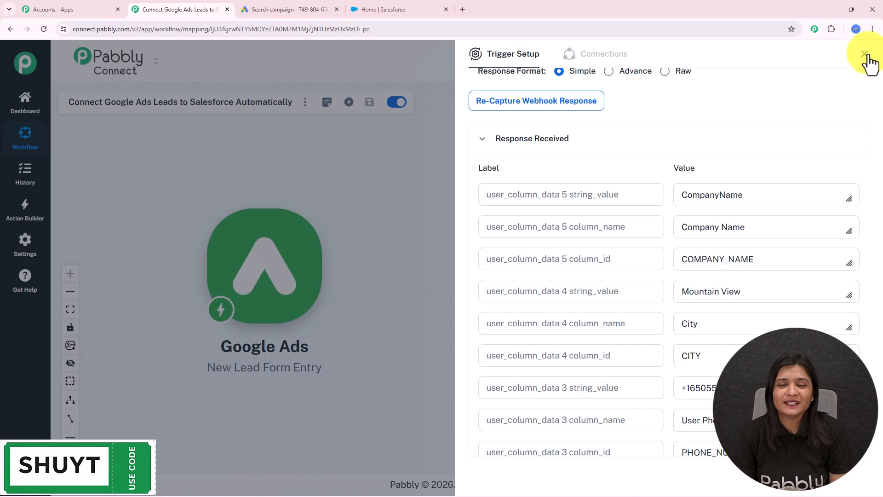
{"action": "left_click", "coordinate": [863, 30]}
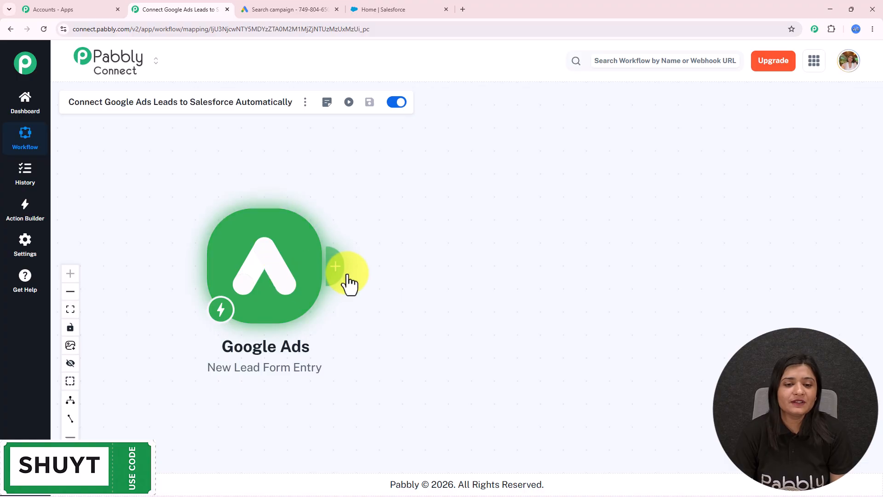
- Add a Salesforce action step after the trigger with the Create Contact event
{"action": "left_click", "coordinate": [337, 276]}
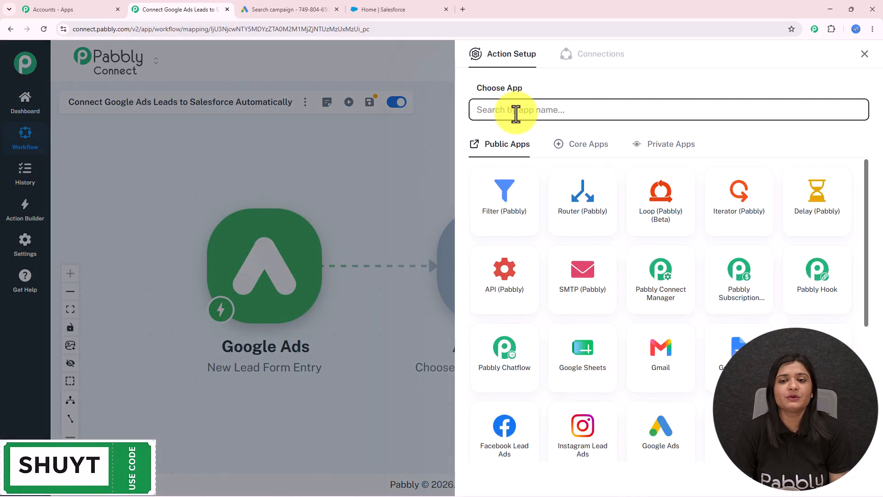
{"action": "left_click", "coordinate": [515, 113]}
{"action": "type", "text": "Salesforce"}
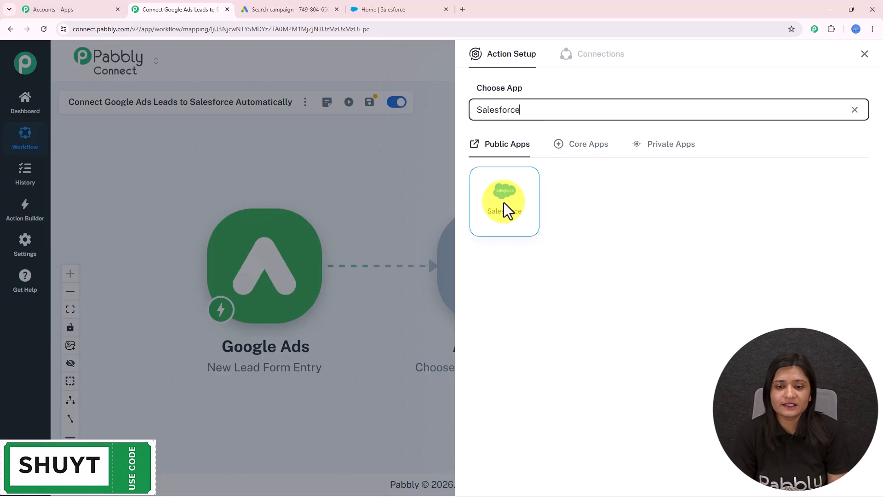
{"action": "left_click", "coordinate": [504, 203]}
{"action": "left_click", "coordinate": [514, 157]}
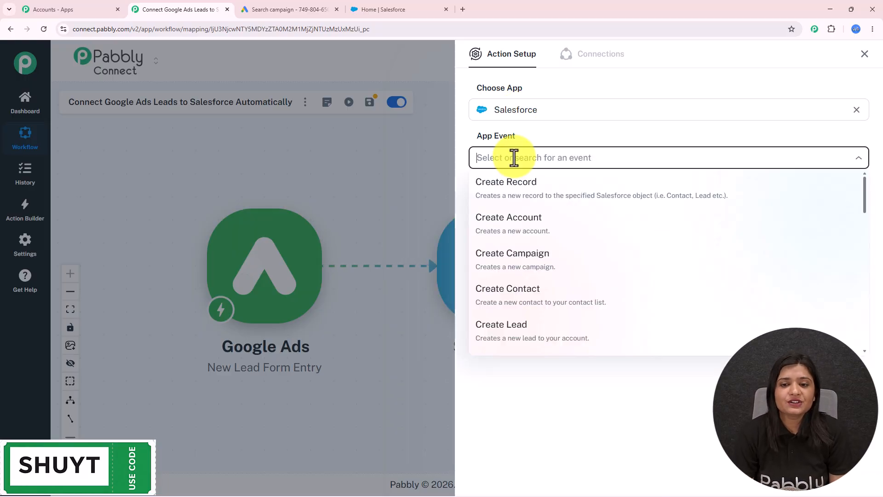
{"action": "left_click", "coordinate": [524, 287]}
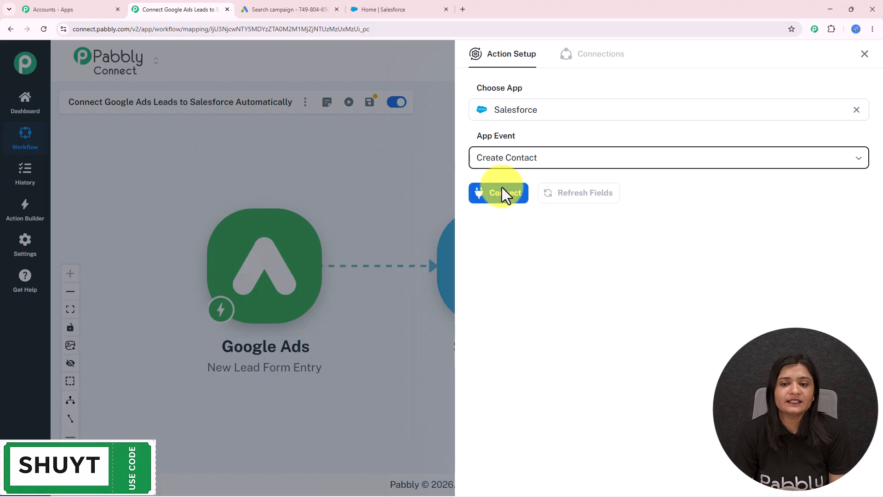
- Authorize a new Salesforce connection and allow Pabbly access to the account
{"action": "left_click", "coordinate": [504, 196]}
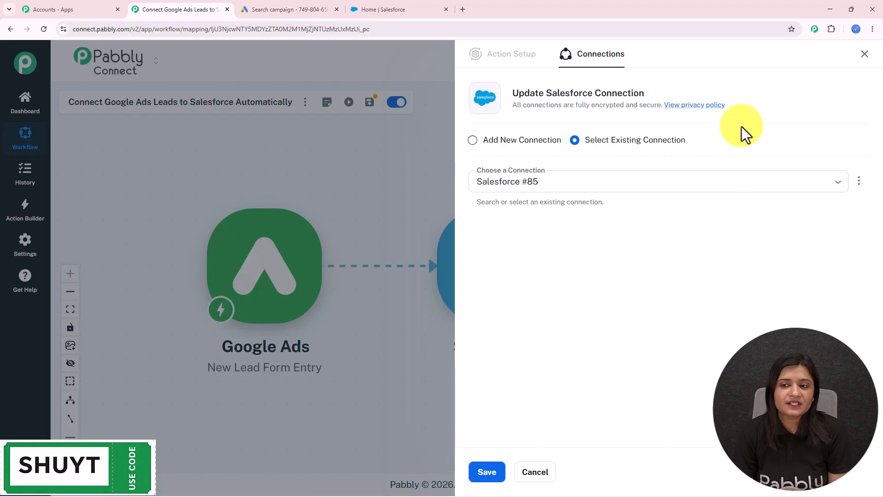
{"action": "left_click", "coordinate": [527, 155]}
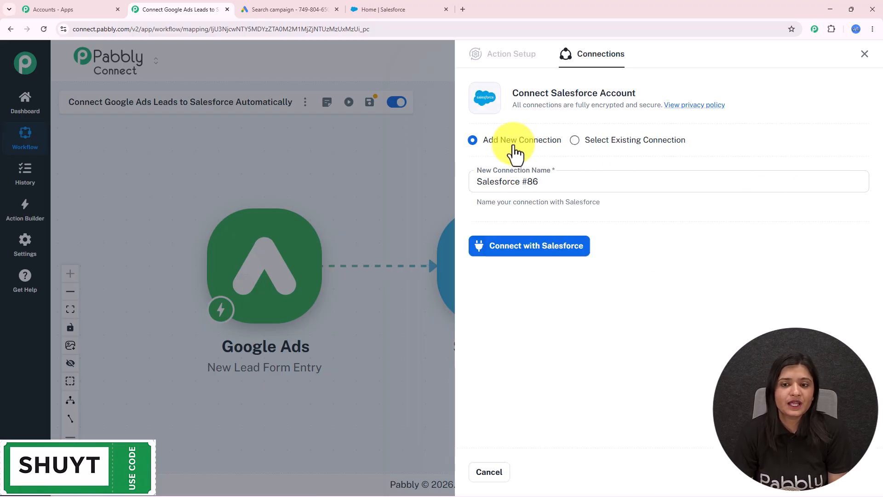
{"action": "left_click", "coordinate": [554, 251]}
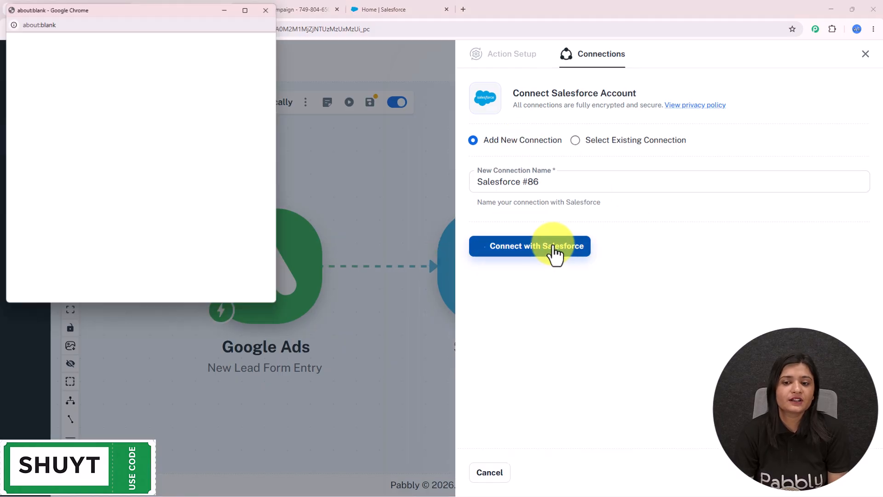
{"action": "scroll", "coordinate": [258, 317], "scroll_direction": "down", "scroll_amount": 15}
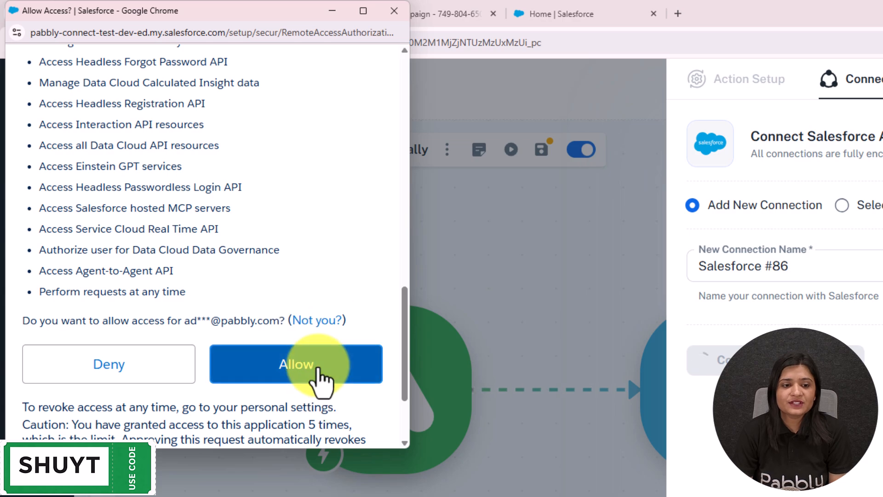
{"action": "left_click", "coordinate": [317, 368]}
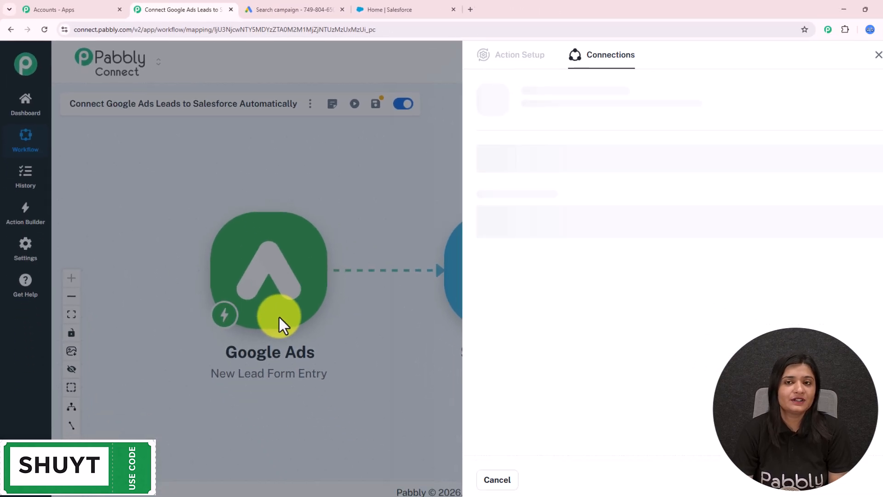
- Map the lead's FirstName and LastName into the First Name and Last Name fields
{"action": "scroll", "coordinate": [635, 262], "scroll_direction": "down", "scroll_amount": 10}
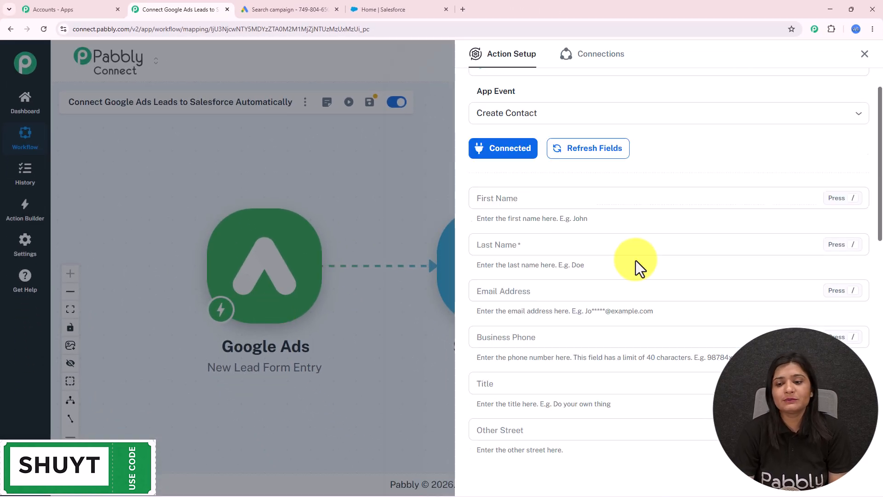
{"action": "scroll", "coordinate": [636, 272], "scroll_direction": "down", "scroll_amount": 2}
{"action": "scroll", "coordinate": [635, 276], "scroll_direction": "up", "scroll_amount": 12}
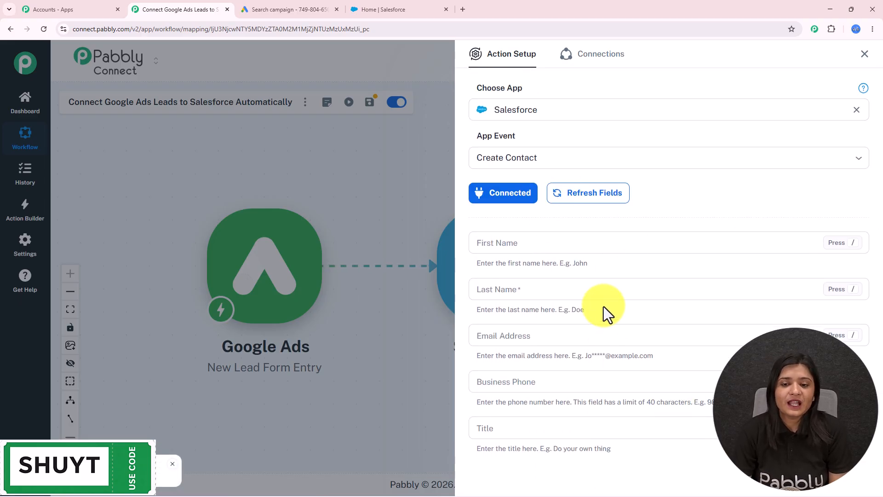
{"action": "left_click", "coordinate": [592, 244]}
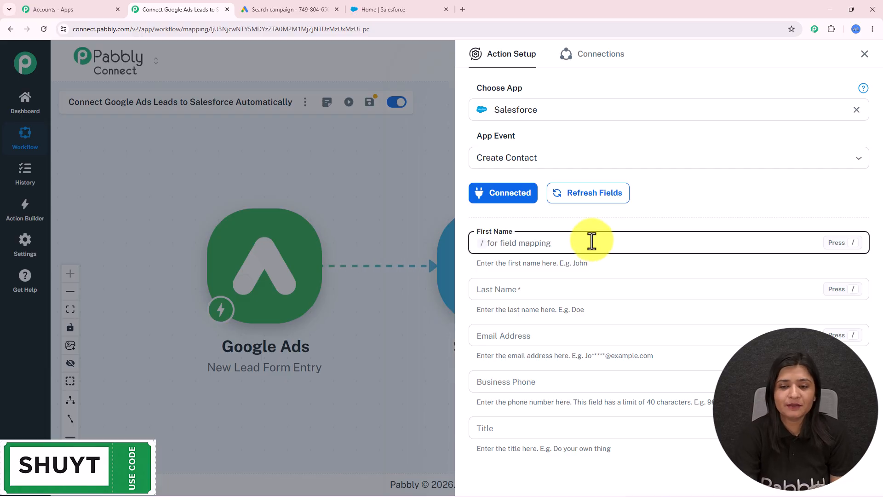
{"action": "type", "text": "/"}
{"action": "left_click", "coordinate": [576, 309]}
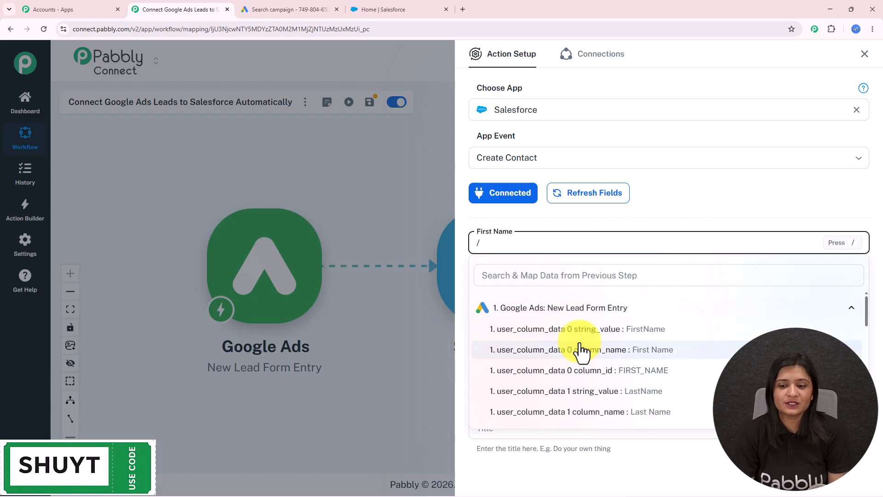
{"action": "left_click", "coordinate": [569, 329]}
{"action": "left_click", "coordinate": [519, 295]}
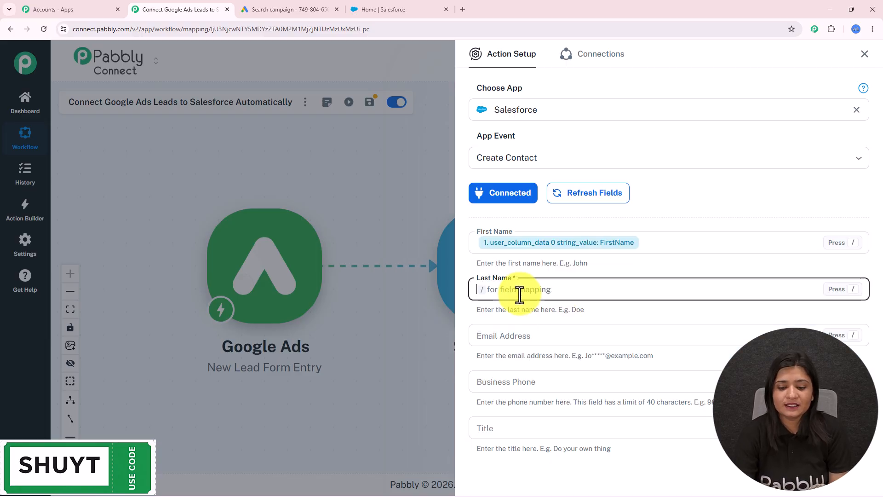
{"action": "type", "text": "/"}
{"action": "left_click", "coordinate": [548, 355]}
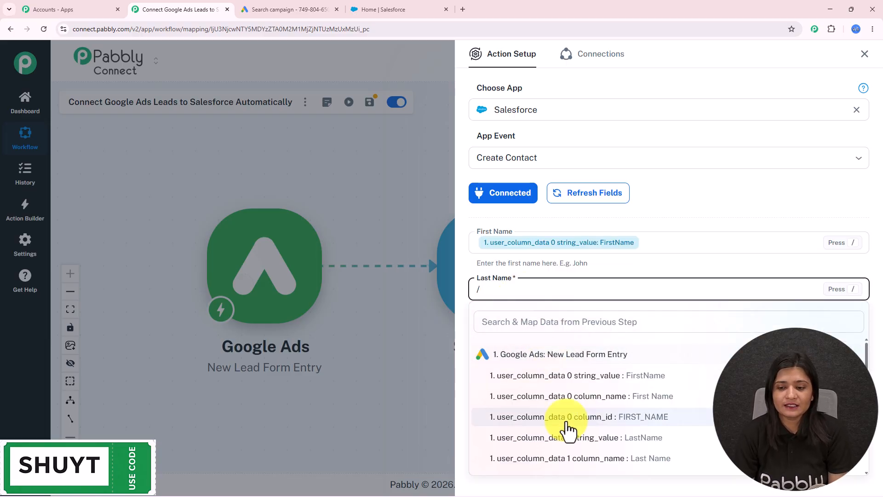
{"action": "left_click", "coordinate": [575, 440]}
- Map the lead's email into Email Address and its phone number into Business Phone
{"action": "scroll", "coordinate": [578, 320], "scroll_direction": "down", "scroll_amount": 4}
{"action": "left_click", "coordinate": [549, 151]}
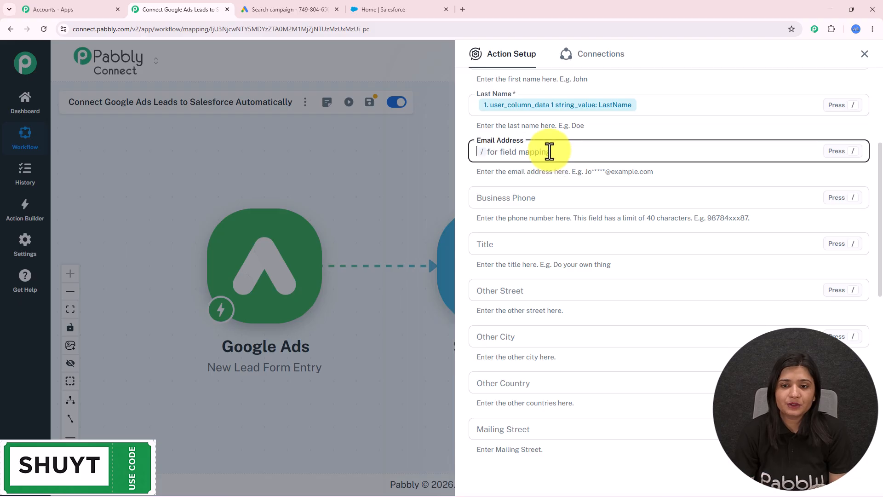
{"action": "type", "text": "/"}
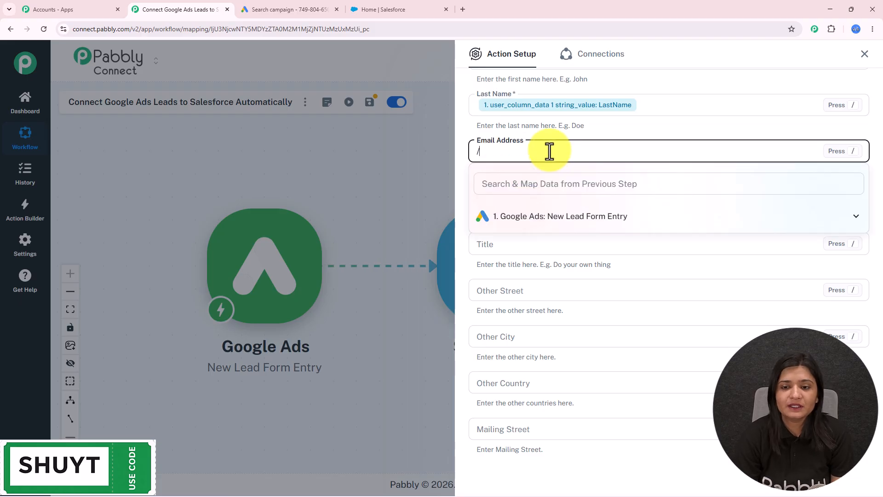
{"action": "left_click", "coordinate": [561, 221]}
{"action": "scroll", "coordinate": [572, 306], "scroll_direction": "down", "scroll_amount": 2}
{"action": "left_click", "coordinate": [579, 271]}
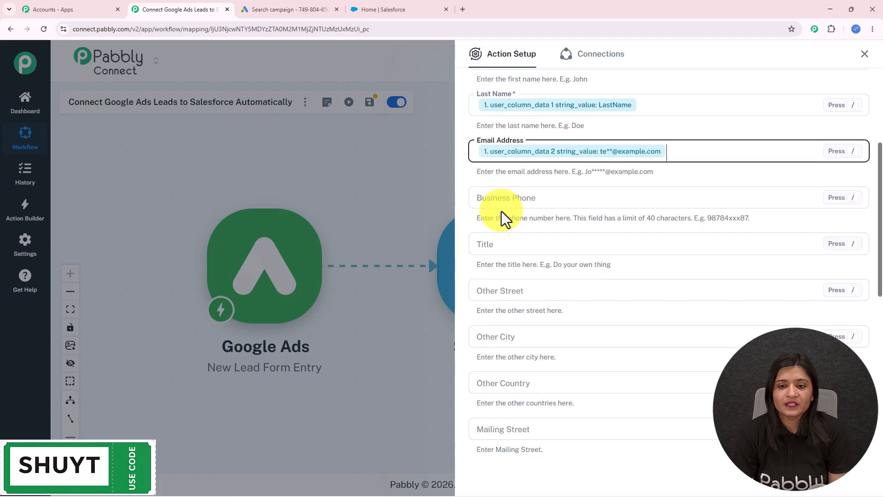
{"action": "left_click", "coordinate": [516, 190]}
{"action": "type", "text": "/"}
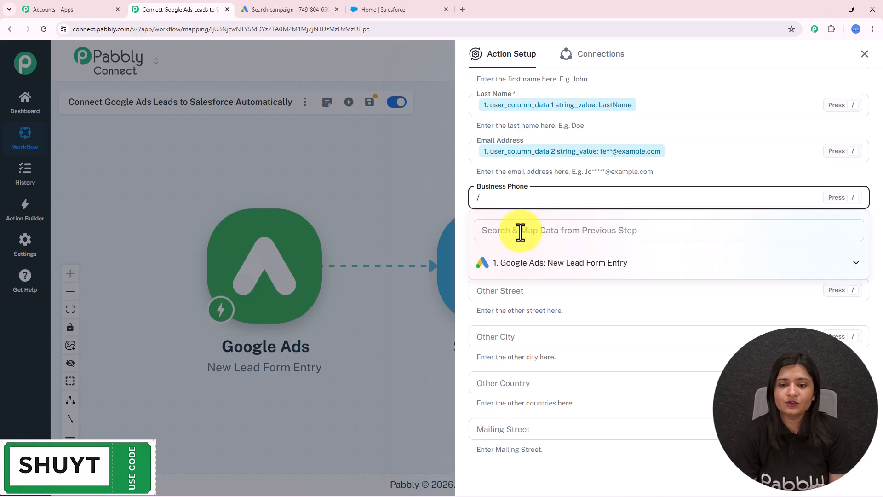
{"action": "left_click", "coordinate": [530, 265]}
{"action": "scroll", "coordinate": [568, 317], "scroll_direction": "down", "scroll_amount": 3}
{"action": "left_click", "coordinate": [605, 288]}
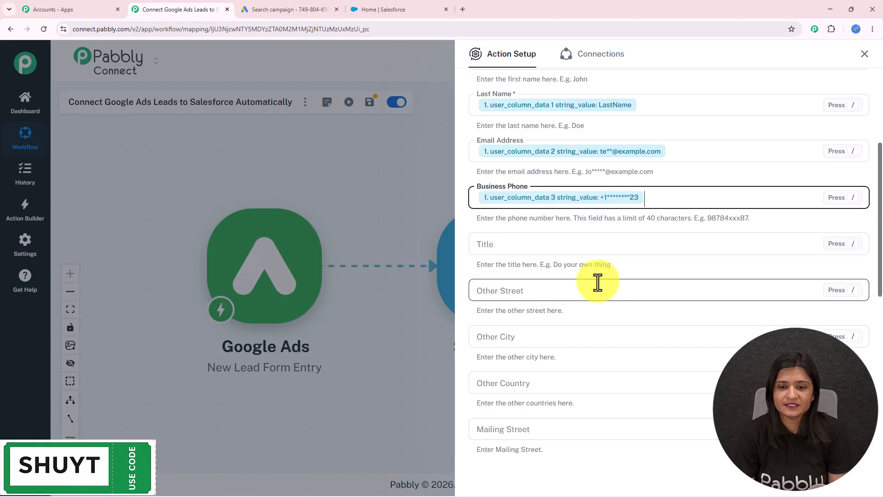
- Map the lead's Mountain View city value into Other City
{"action": "scroll", "coordinate": [578, 260], "scroll_direction": "down", "scroll_amount": 3}
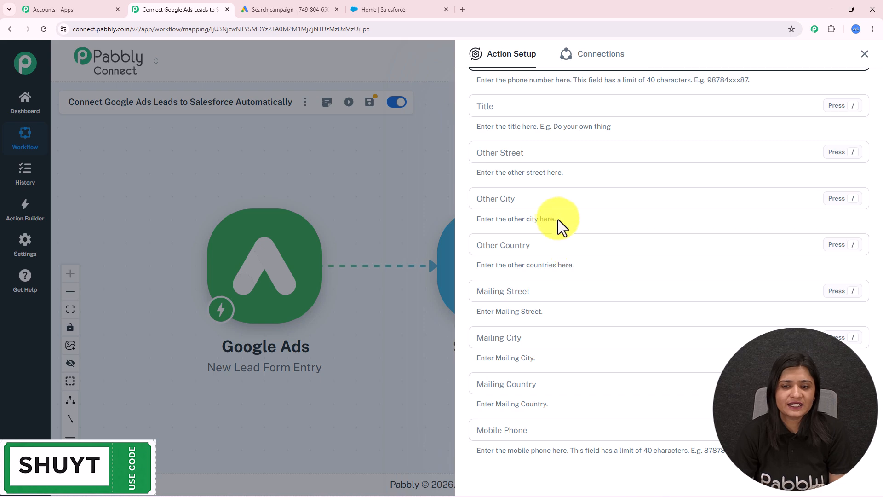
{"action": "left_click", "coordinate": [552, 203]}
{"action": "type", "text": "/"}
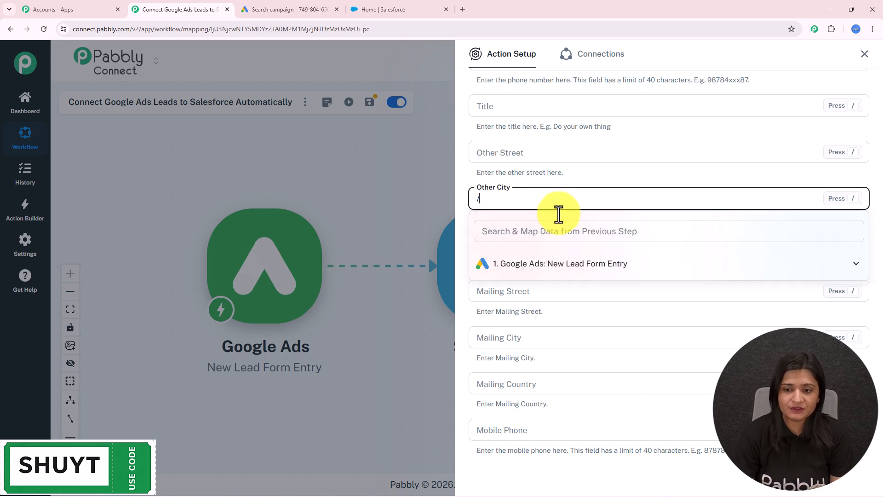
{"action": "left_click", "coordinate": [585, 269]}
{"action": "scroll", "coordinate": [596, 315], "scroll_direction": "down", "scroll_amount": 3}
{"action": "scroll", "coordinate": [600, 318], "scroll_direction": "up", "scroll_amount": 1}
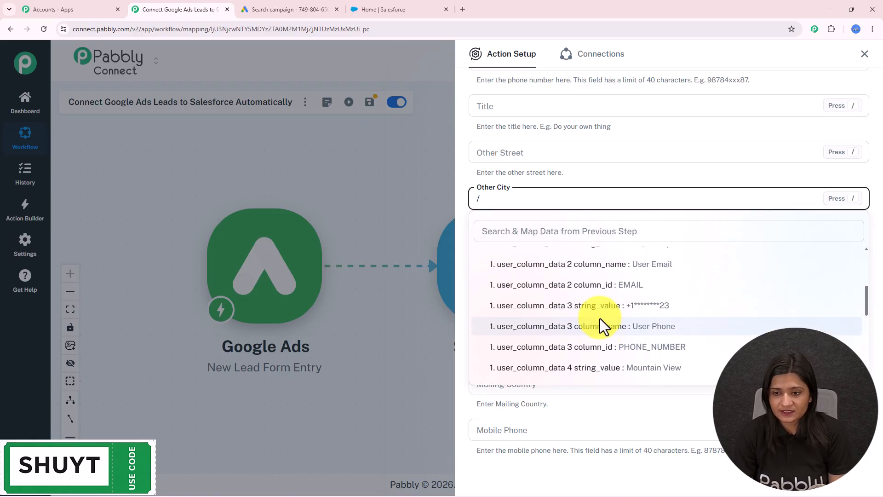
{"action": "scroll", "coordinate": [600, 318], "scroll_direction": "down", "scroll_amount": 2}
{"action": "left_click", "coordinate": [601, 304]}
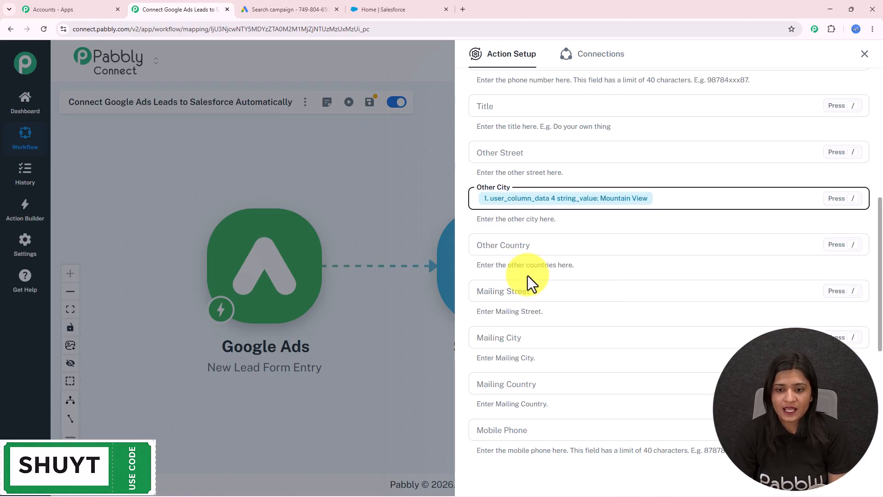
- Map the lead's phone value into Mobile Phone
{"action": "scroll", "coordinate": [528, 254], "scroll_direction": "down", "scroll_amount": 3}
{"action": "scroll", "coordinate": [560, 284], "scroll_direction": "down", "scroll_amount": 3}
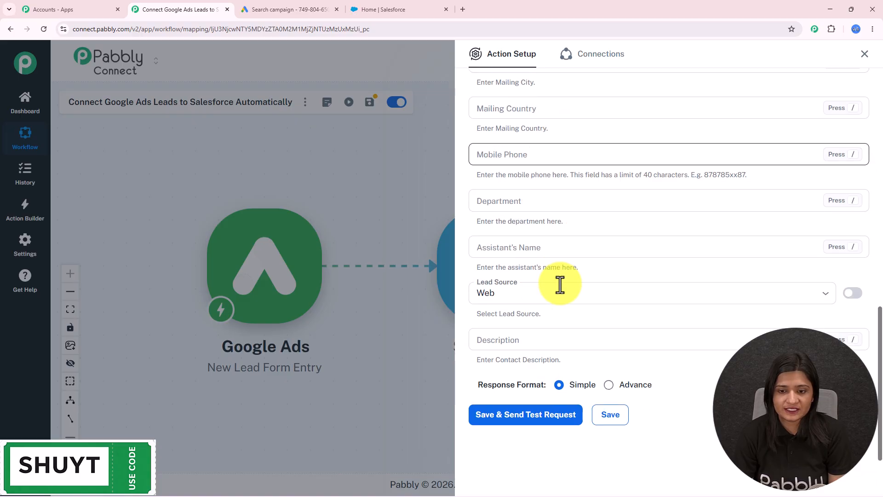
{"action": "scroll", "coordinate": [560, 284], "scroll_direction": "up", "scroll_amount": 3}
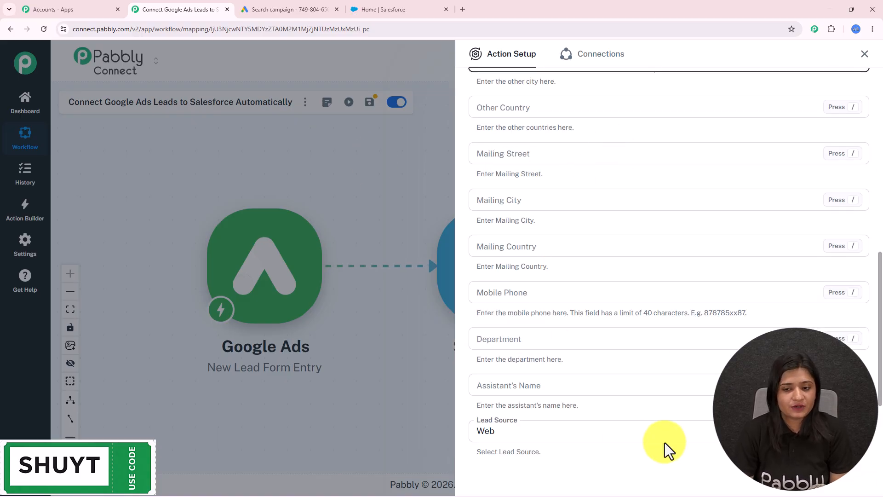
{"action": "scroll", "coordinate": [628, 362], "scroll_direction": "down", "scroll_amount": 2}
{"action": "left_click", "coordinate": [539, 200]}
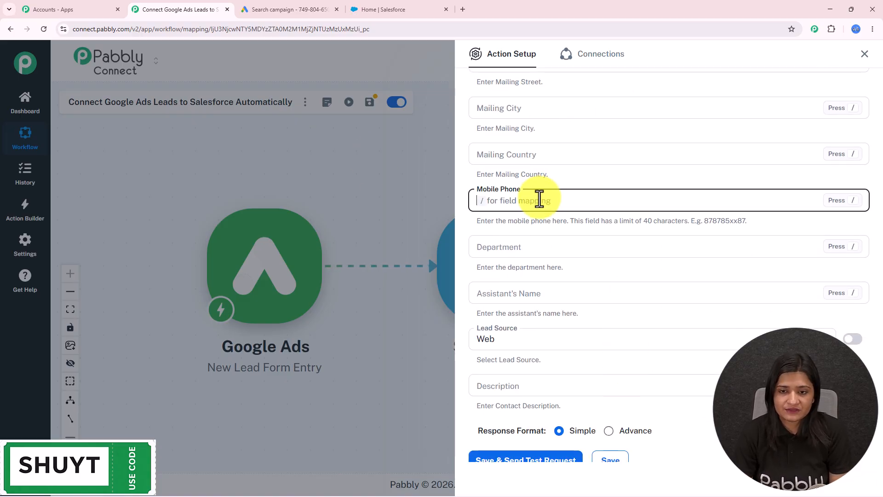
{"action": "type", "text": "/"}
{"action": "left_click", "coordinate": [544, 272]}
{"action": "scroll", "coordinate": [582, 340], "scroll_direction": "down", "scroll_amount": 3}
{"action": "left_click", "coordinate": [597, 297]}
- Map the lead's CompanyName into the Title field
{"action": "scroll", "coordinate": [595, 288], "scroll_direction": "down", "scroll_amount": 1}
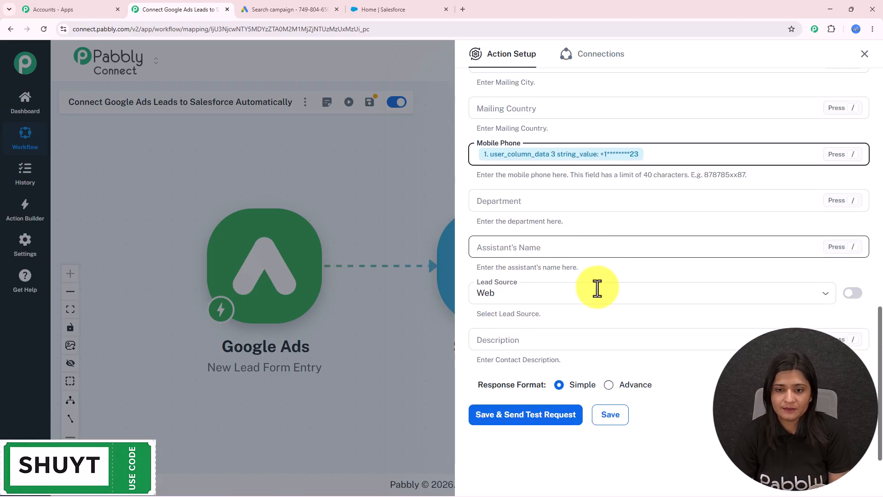
{"action": "scroll", "coordinate": [559, 332], "scroll_direction": "up", "scroll_amount": 8}
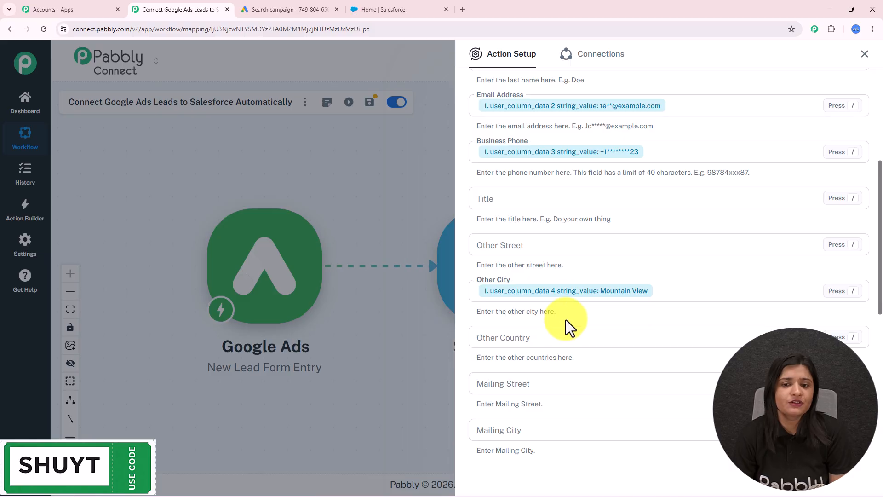
{"action": "left_click", "coordinate": [515, 199]}
{"action": "type", "text": "/"}
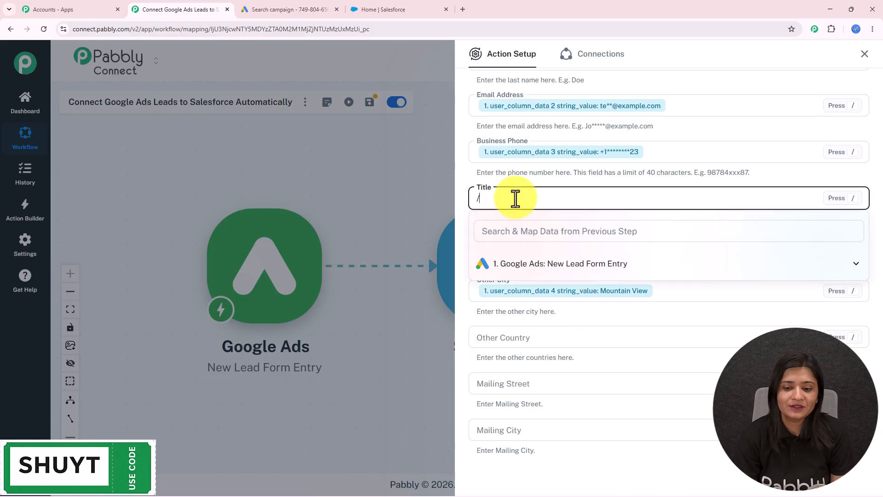
{"action": "left_click", "coordinate": [522, 272]}
{"action": "scroll", "coordinate": [585, 282], "scroll_direction": "down", "scroll_amount": 5}
{"action": "left_click", "coordinate": [584, 277]}
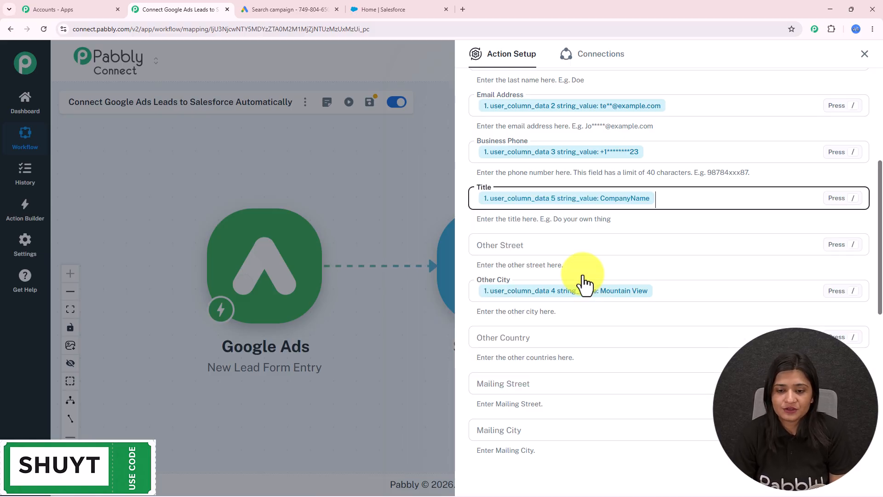
- Set Lead Source to Web
{"action": "scroll", "coordinate": [617, 436], "scroll_direction": "down", "scroll_amount": 5}
{"action": "scroll", "coordinate": [617, 436], "scroll_direction": "down", "scroll_amount": 2}
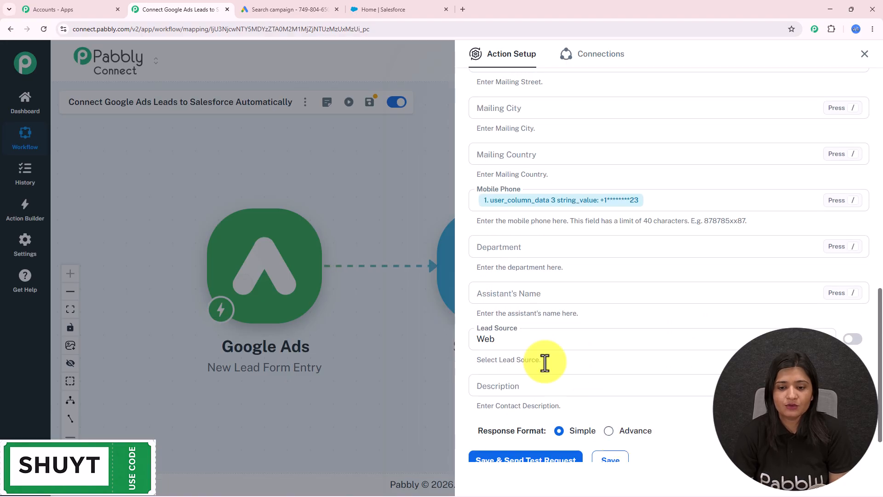
{"action": "left_click", "coordinate": [508, 339]}
{"action": "left_click", "coordinate": [503, 366]}
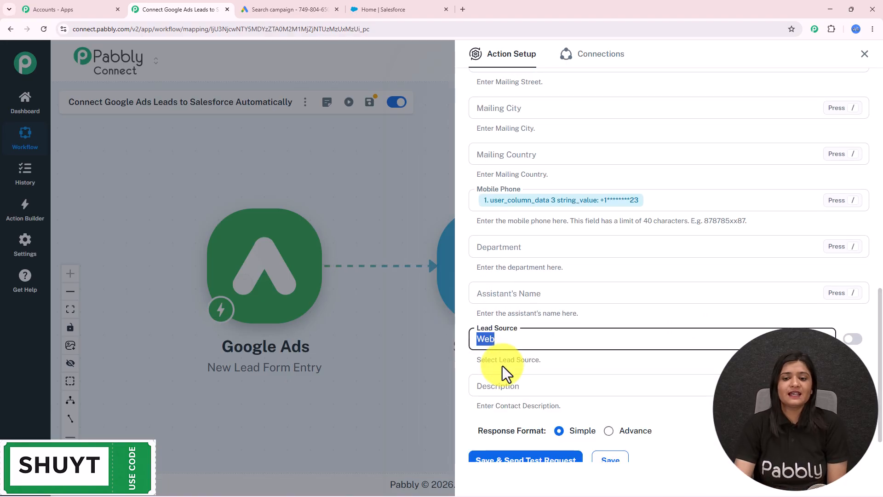
{"action": "scroll", "coordinate": [503, 366], "scroll_direction": "up", "scroll_amount": 10}
- Save the Salesforce Create Contact step and send a test; check the returned Contact ID and duplicate-rule details
{"action": "scroll", "coordinate": [609, 318], "scroll_direction": "up", "scroll_amount": 3}
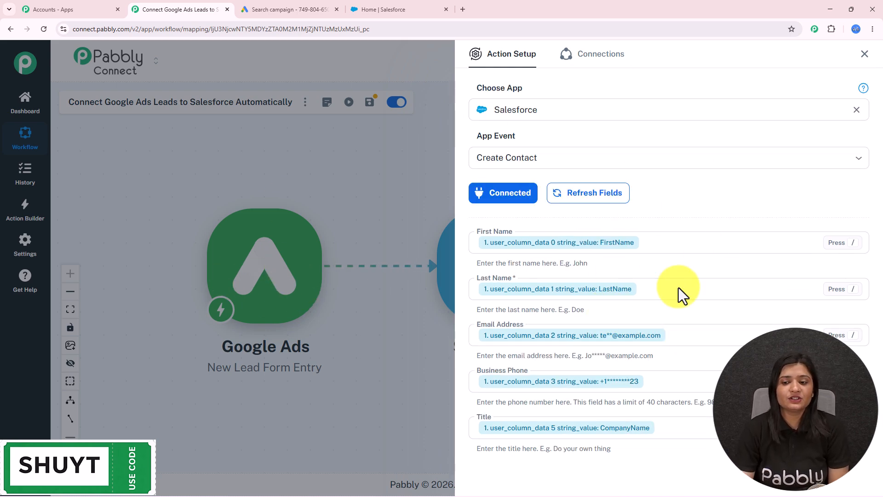
{"action": "scroll", "coordinate": [651, 355], "scroll_direction": "down", "scroll_amount": 4}
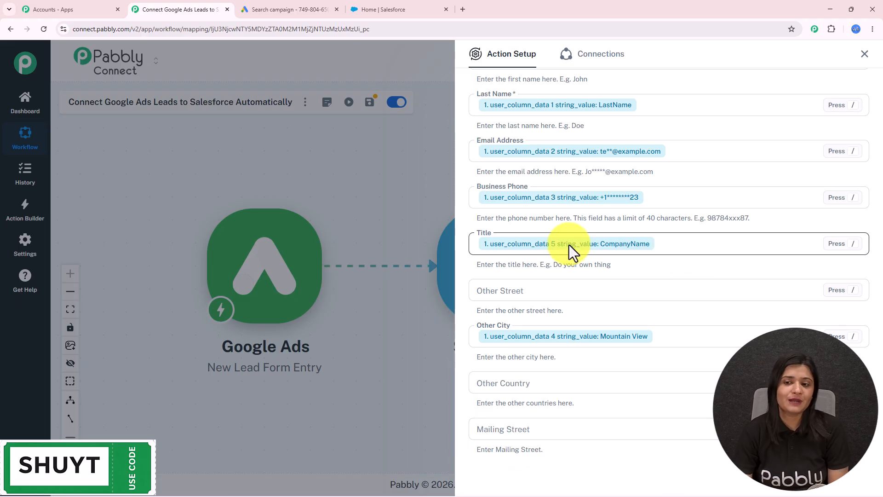
{"action": "scroll", "coordinate": [565, 247], "scroll_direction": "down", "scroll_amount": 9}
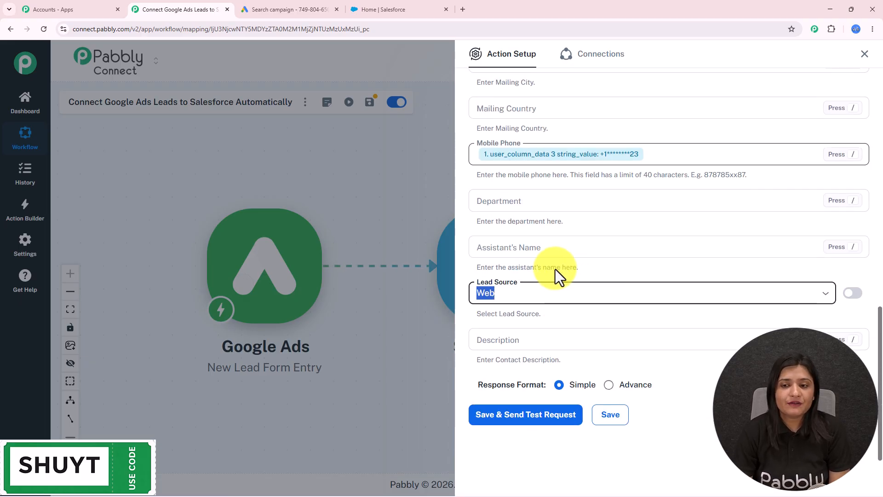
{"action": "left_click", "coordinate": [534, 413]}
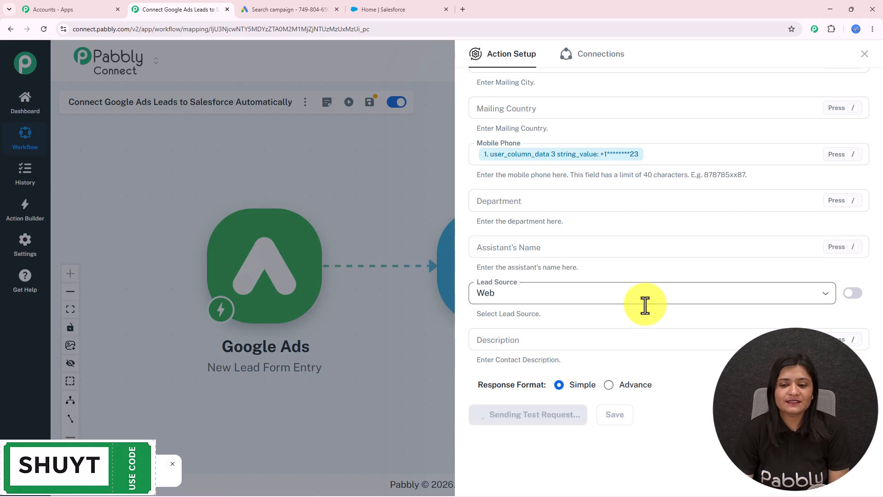
{"action": "scroll", "coordinate": [644, 354], "scroll_direction": "down", "scroll_amount": 5}
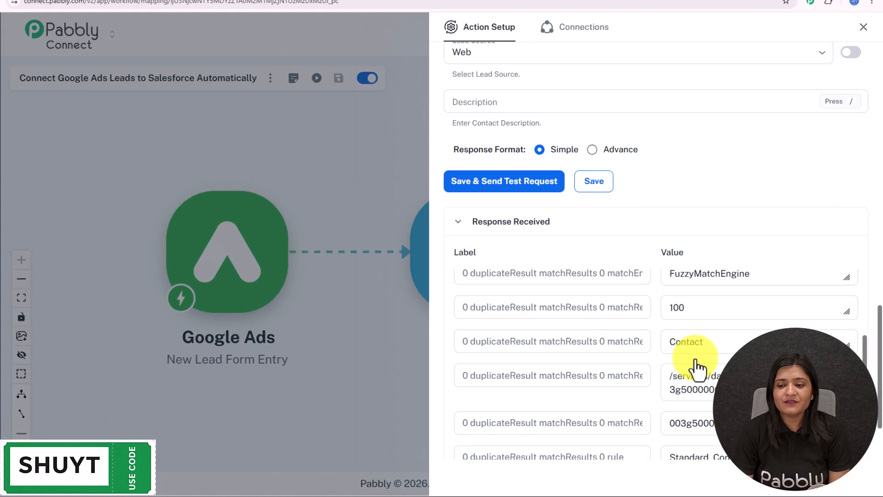
{"action": "scroll", "coordinate": [696, 359], "scroll_direction": "down", "scroll_amount": 2}
{"action": "scroll", "coordinate": [695, 358], "scroll_direction": "up", "scroll_amount": 1}
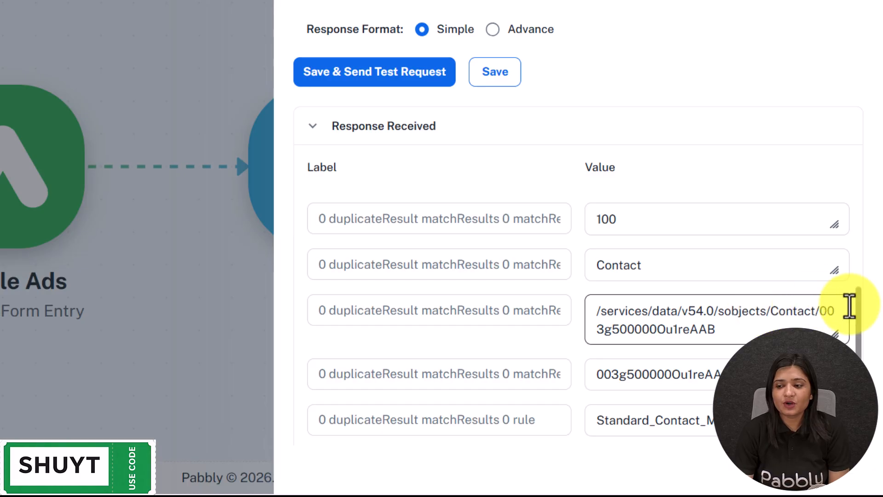
{"action": "left_click_drag", "start_coordinate": [859, 306], "coordinate": [861, 207]}
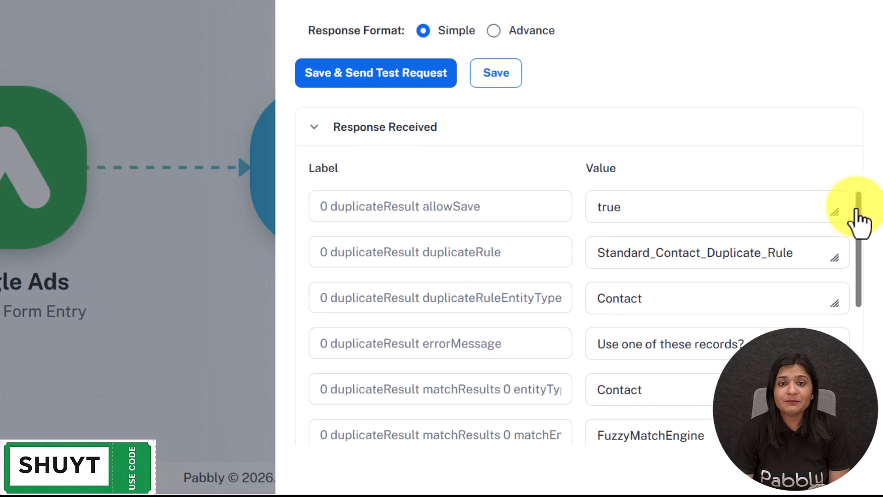
- In Salesforce Contacts, open the newly created FirstName LastName contact record
{"action": "left_click", "coordinate": [405, 11]}
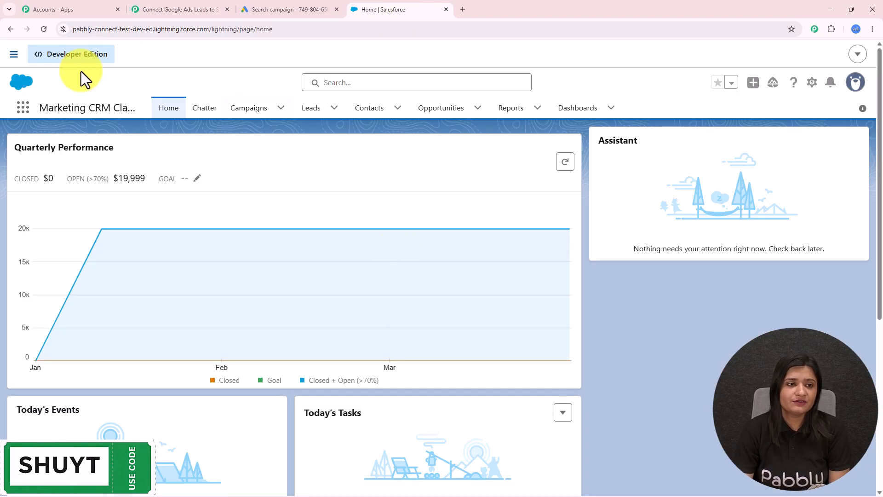
{"action": "left_click", "coordinate": [134, 11]}
{"action": "scroll", "coordinate": [685, 216], "scroll_direction": "up", "scroll_amount": 5}
{"action": "scroll", "coordinate": [678, 181], "scroll_direction": "up", "scroll_amount": 8}
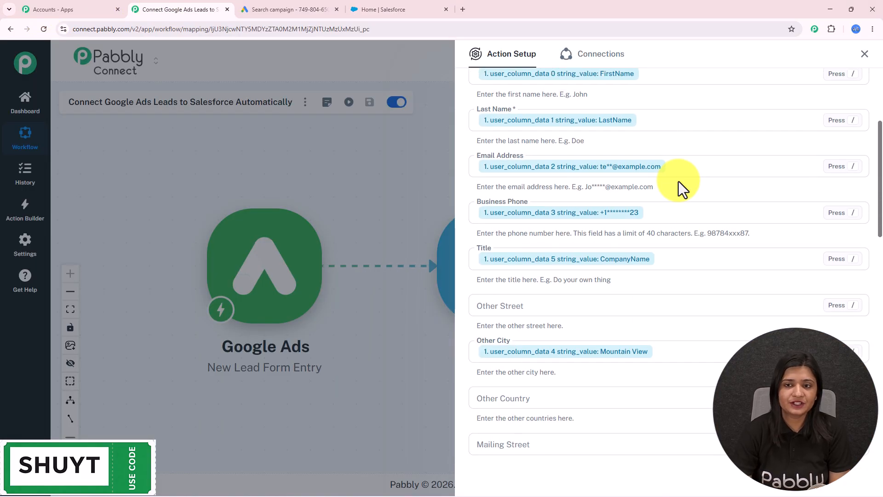
{"action": "left_click", "coordinate": [378, 10]}
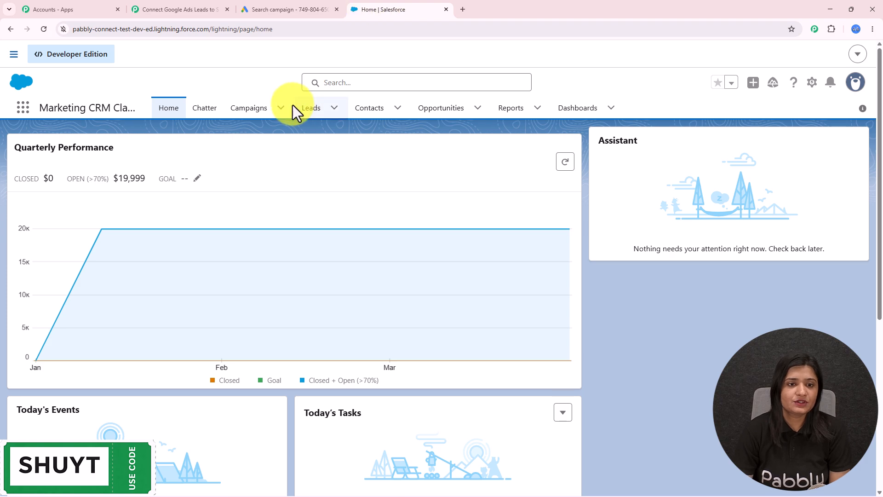
{"action": "left_click", "coordinate": [352, 115]}
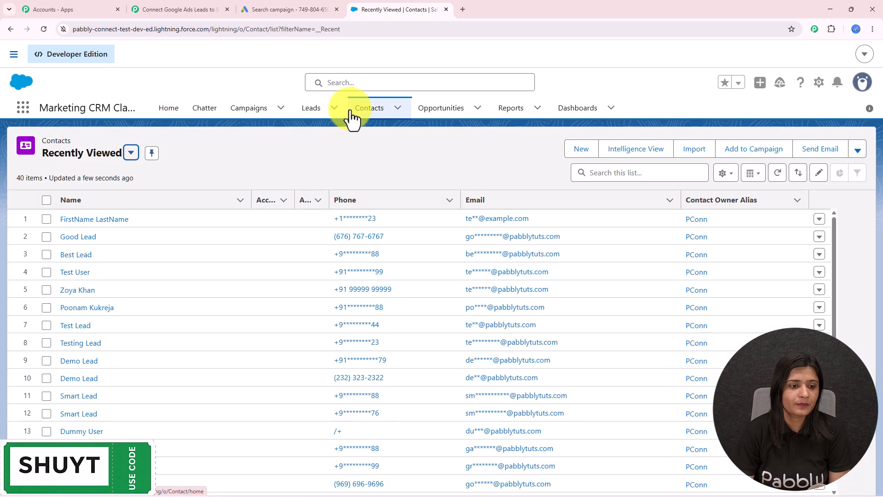
{"action": "left_click", "coordinate": [146, 220]}
{"action": "left_click", "coordinate": [108, 224]}
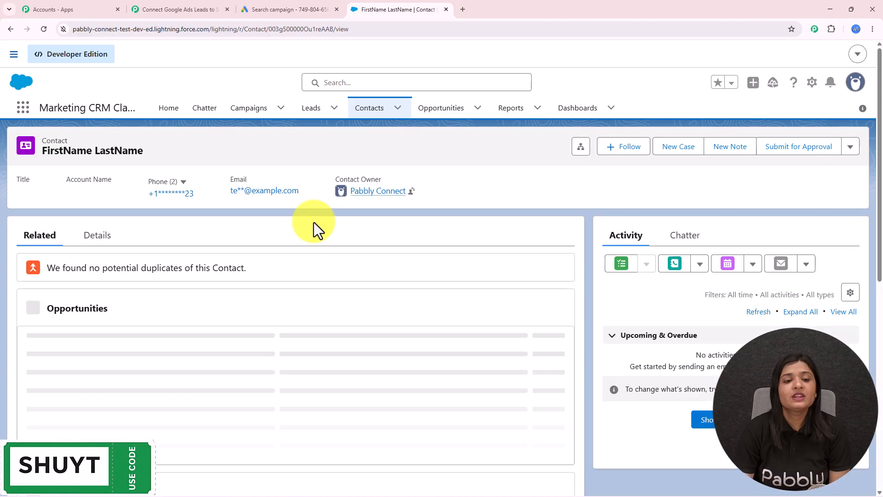
- Review the contact's Details fields to confirm the phone, email and Lead Source Web
{"action": "left_click", "coordinate": [97, 237]}
{"action": "scroll", "coordinate": [279, 261], "scroll_direction": "down", "scroll_amount": 2}
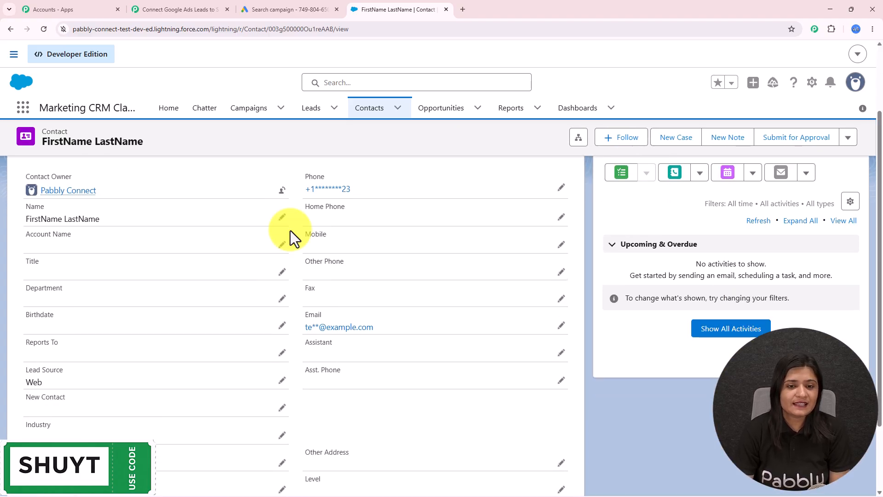
{"action": "left_click", "coordinate": [562, 187]}
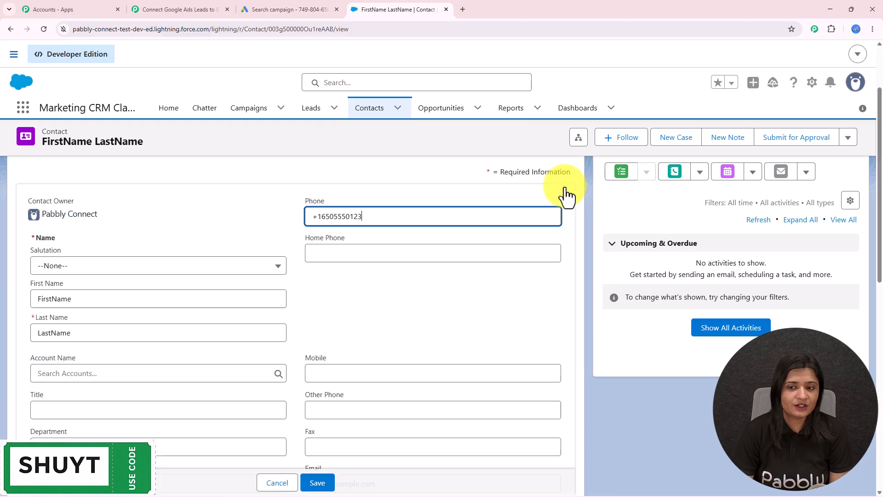
{"action": "scroll", "coordinate": [341, 290], "scroll_direction": "down", "scroll_amount": 5}
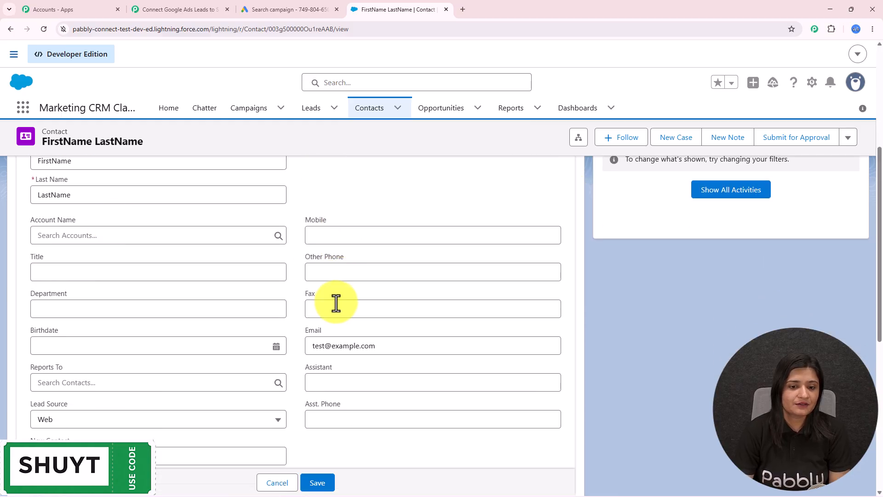
{"action": "left_click_drag", "start_coordinate": [396, 205], "coordinate": [296, 295]}
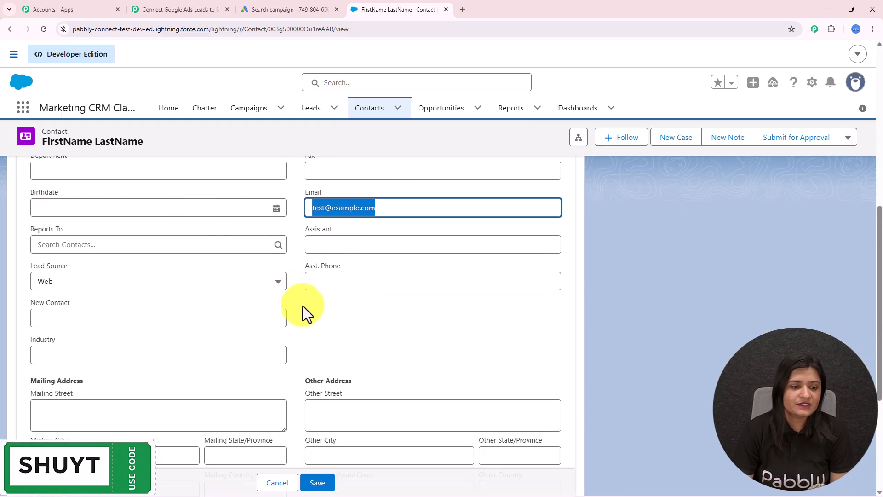
{"action": "scroll", "coordinate": [301, 303], "scroll_direction": "down", "scroll_amount": 2}
{"action": "scroll", "coordinate": [305, 311], "scroll_direction": "down", "scroll_amount": 2}
{"action": "scroll", "coordinate": [75, 345], "scroll_direction": "up", "scroll_amount": 5}
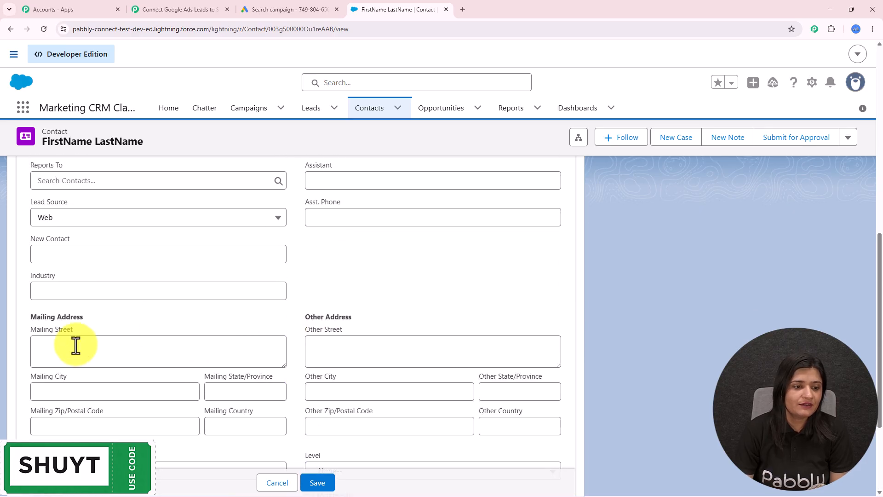
{"action": "scroll", "coordinate": [75, 345], "scroll_direction": "up", "scroll_amount": 4}
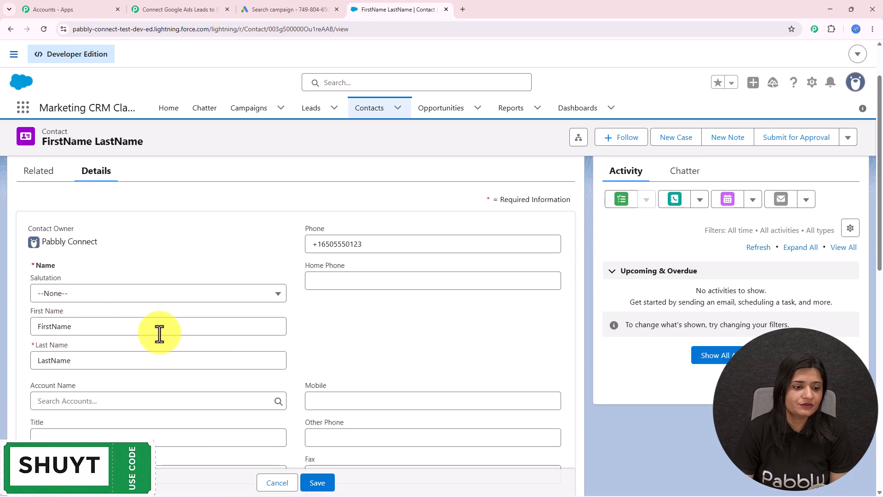
{"action": "scroll", "coordinate": [154, 341], "scroll_direction": "down", "scroll_amount": 10}
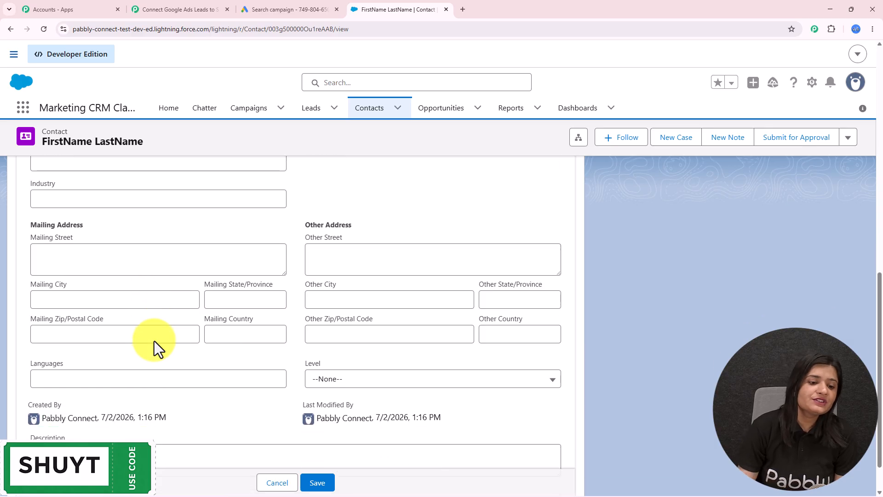
- Back in Pabbly Connect, close Action Setup to show the Google Ads to Salesforce Create Contact workflow
{"action": "left_click", "coordinate": [166, 8]}
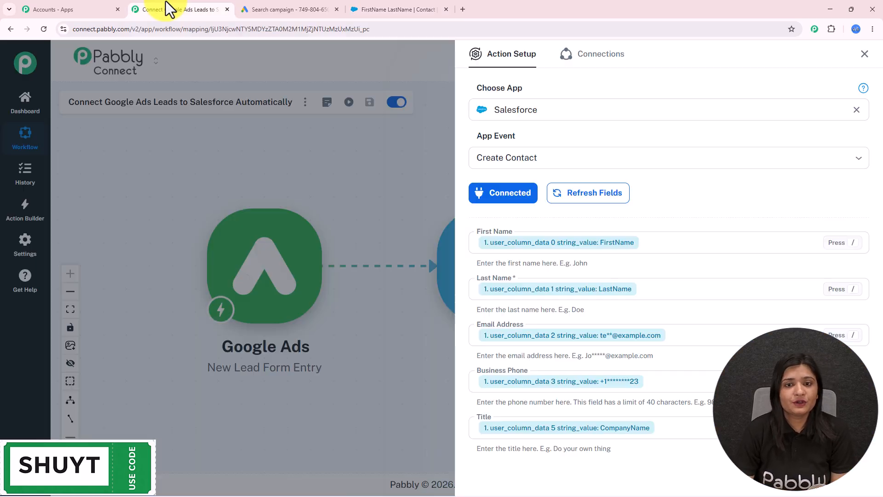
{"action": "left_click", "coordinate": [864, 55]}
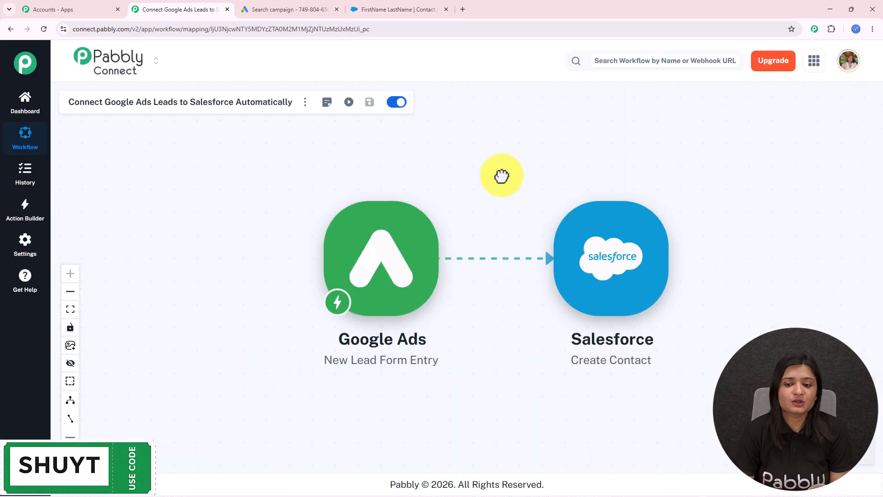